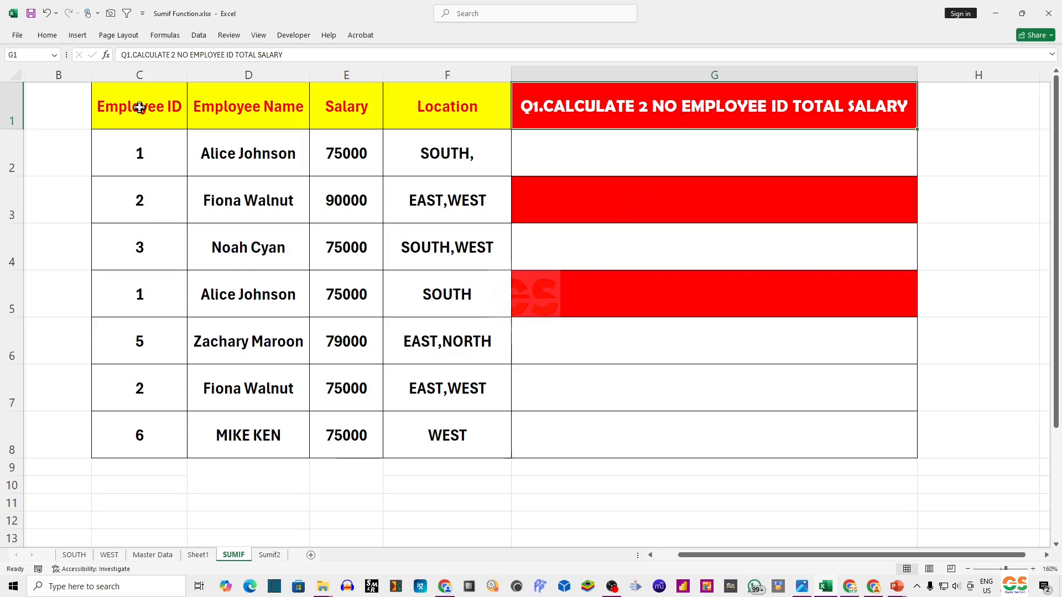
- Examine the Employee ID, Employee Name, Salary and Location columns and the answer cell below the Q1 heading
{"action": "left_click_drag", "start_coordinate": [142, 107], "coordinate": [133, 439]}
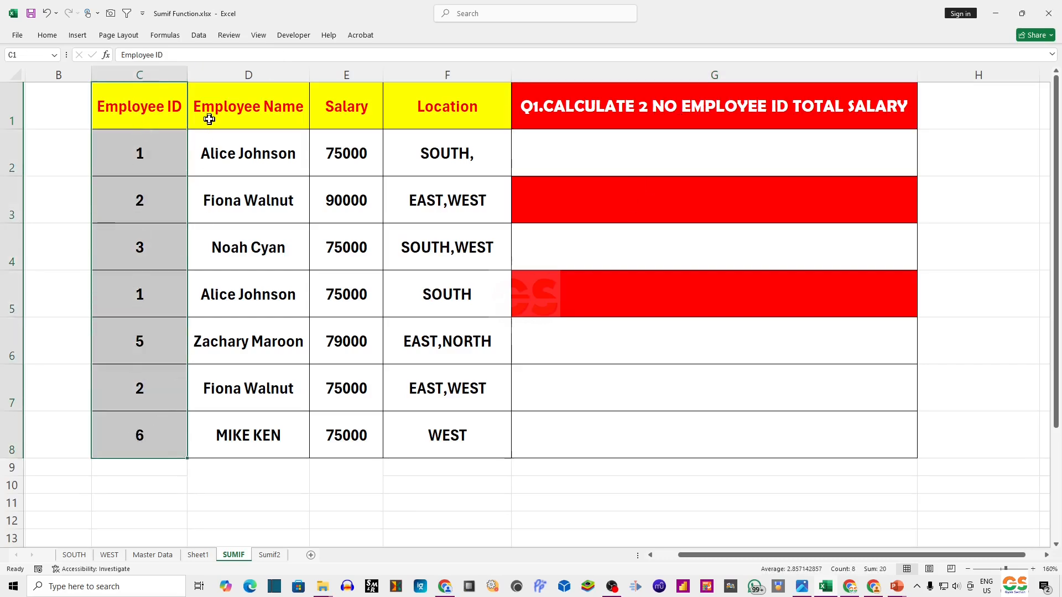
{"action": "left_click_drag", "start_coordinate": [206, 113], "coordinate": [228, 426]}
{"action": "left_click_drag", "start_coordinate": [354, 103], "coordinate": [353, 437]}
{"action": "left_click_drag", "start_coordinate": [448, 106], "coordinate": [446, 436]}
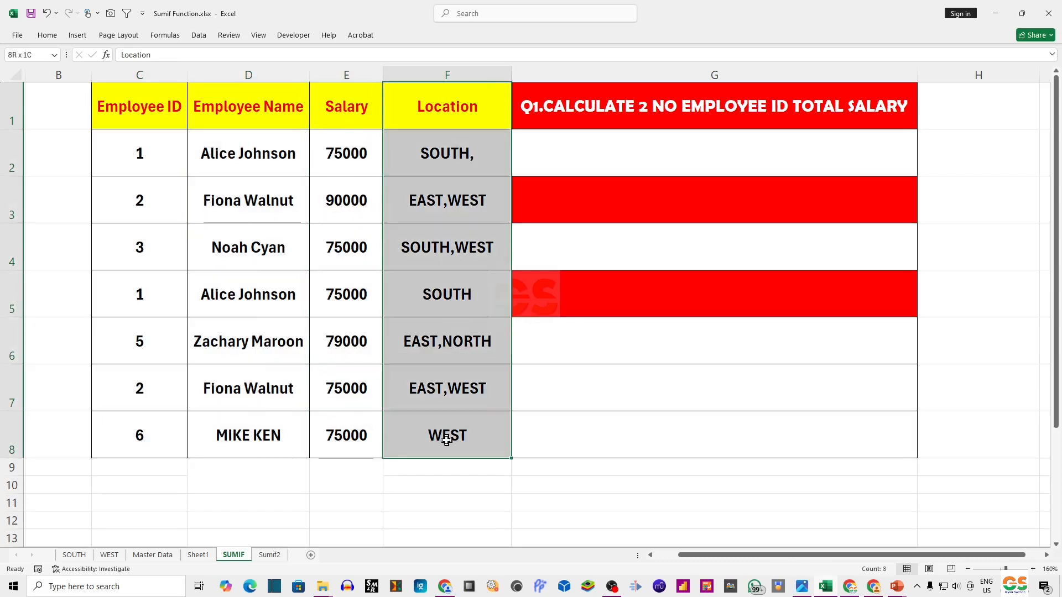
{"action": "left_click", "coordinate": [600, 149]}
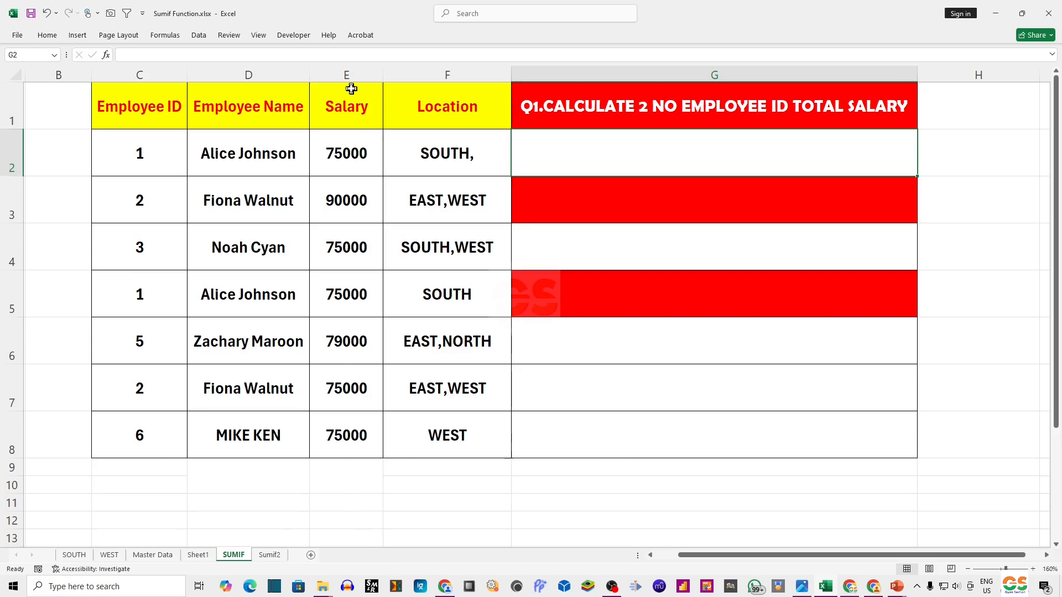
- Try a SUM of the salaries E2:E8 in cell E9 below the Salary column and clear the cell again
{"action": "left_click", "coordinate": [348, 482]}
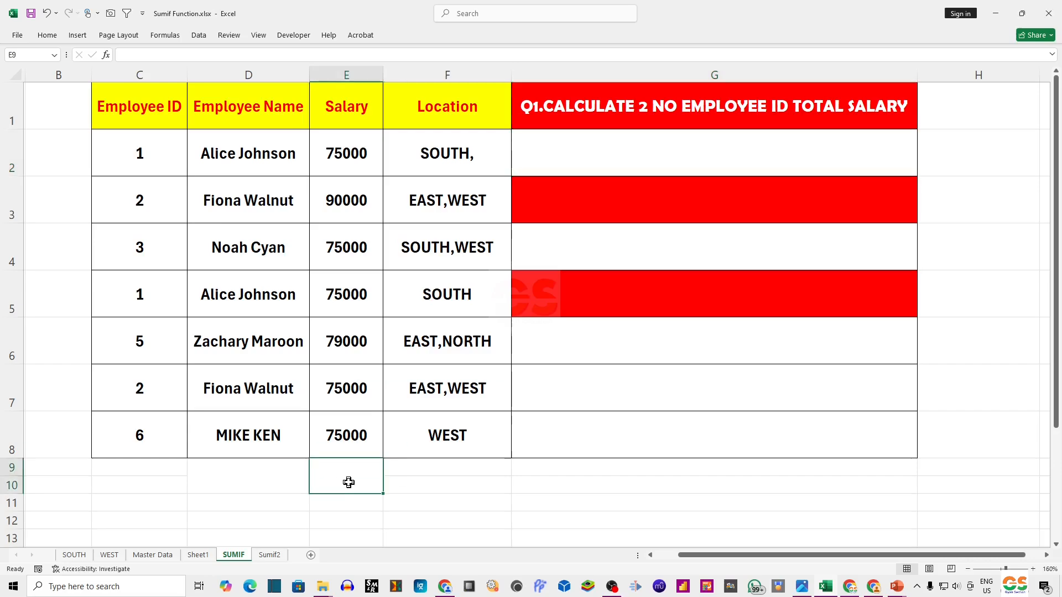
{"action": "type", "text": "="}
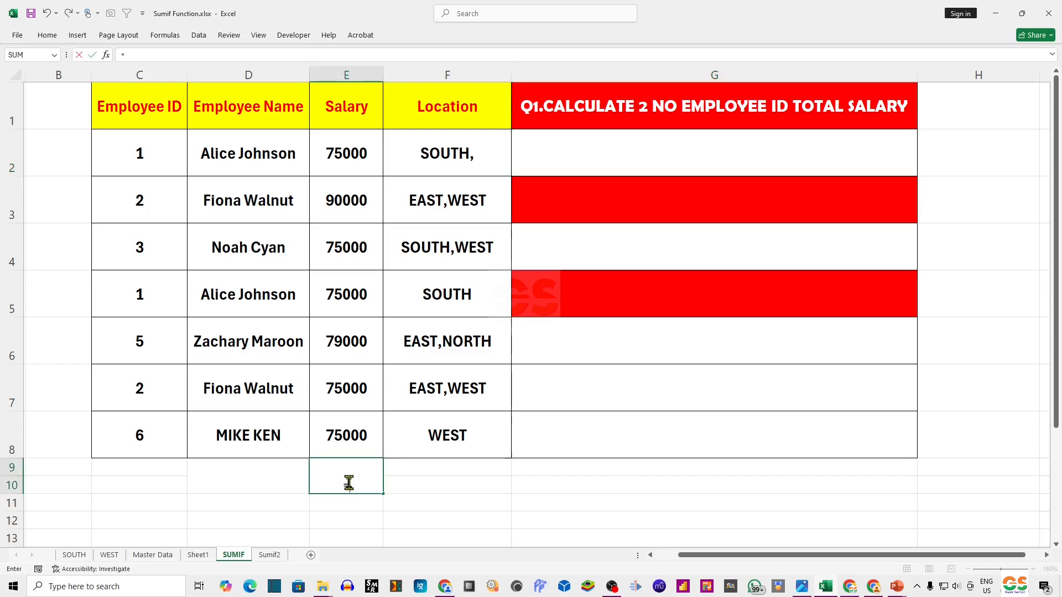
{"action": "type", "text": "sum"}
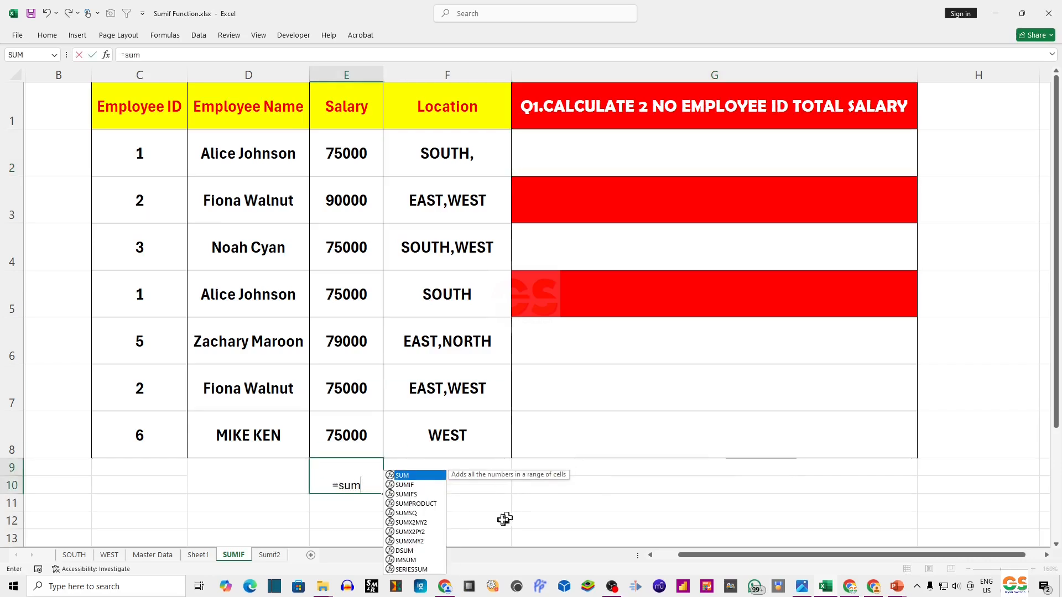
{"action": "key", "text": "Tab"}
{"action": "left_click_drag", "start_coordinate": [344, 152], "coordinate": [344, 434]}
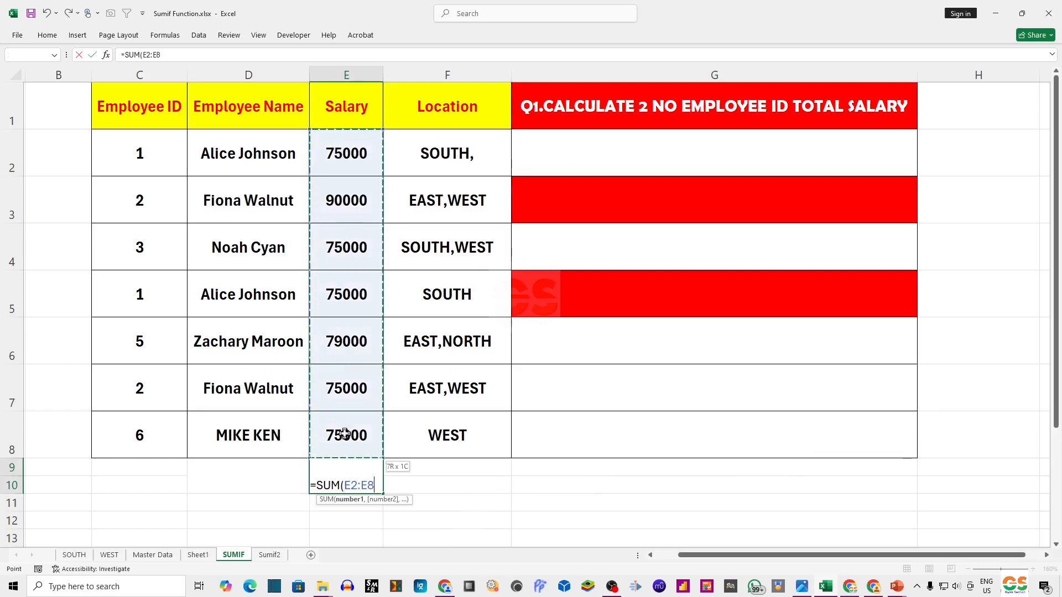
{"action": "type", "text": ")"}
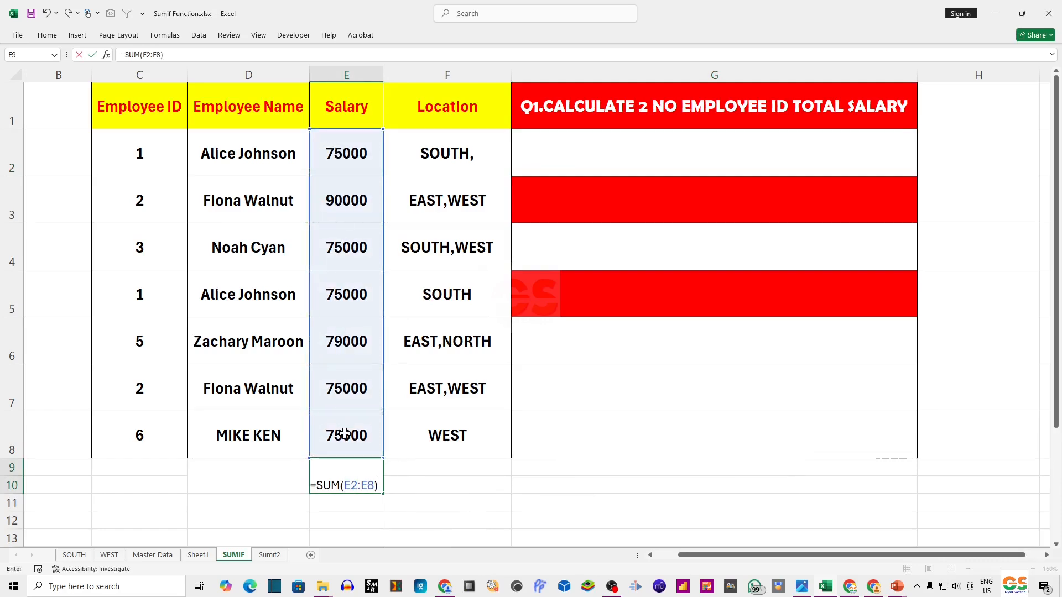
{"action": "key", "text": "Return"}
{"action": "left_click", "coordinate": [372, 475]}
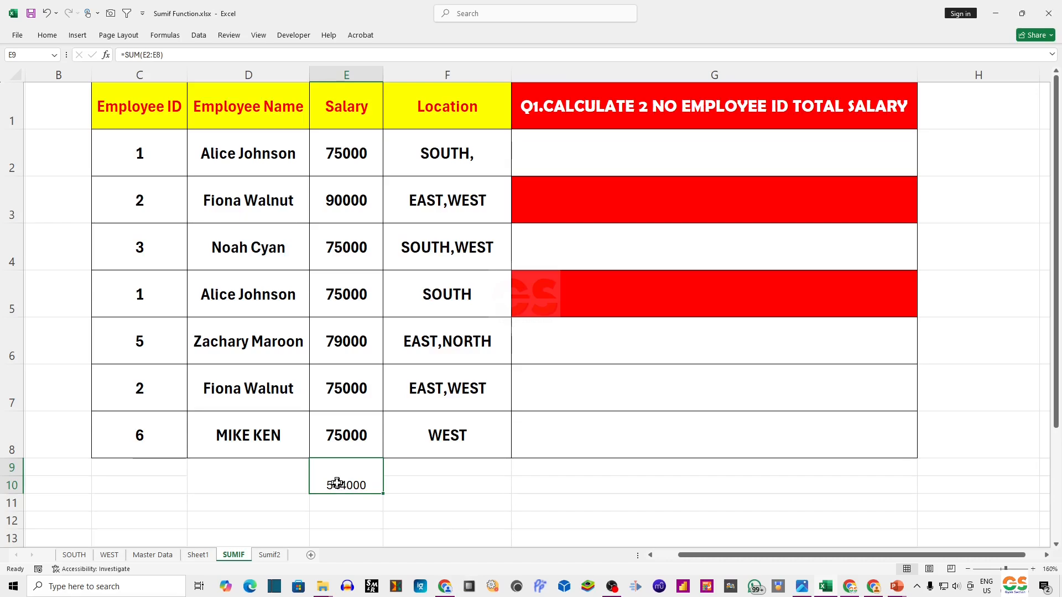
{"action": "key", "text": "Delete"}
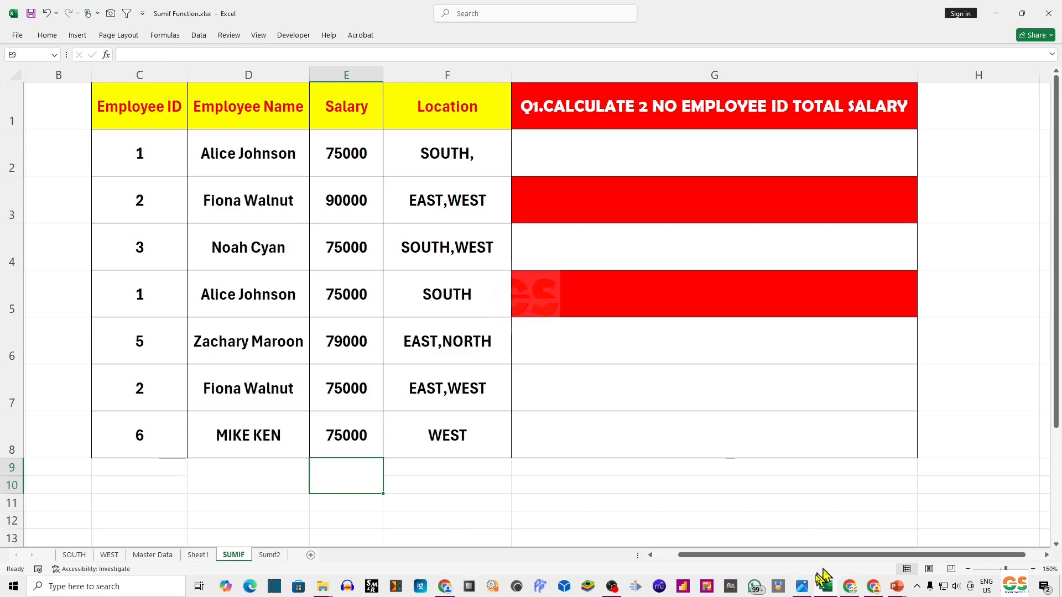
{"action": "left_click", "coordinate": [801, 588]}
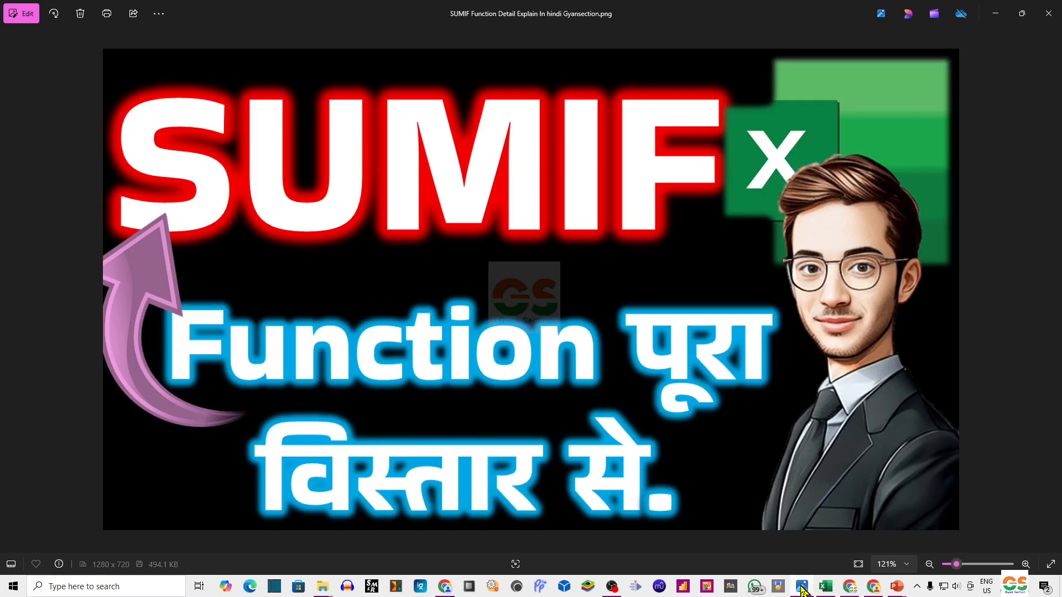
{"action": "left_click", "coordinate": [801, 589]}
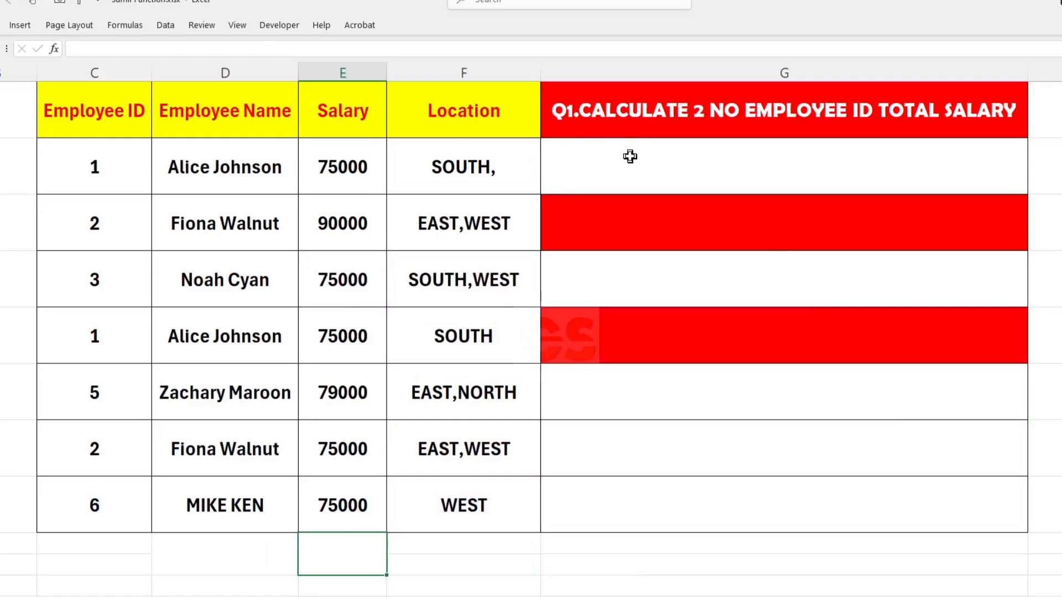
- Calculate the total salary for employee ID 2 in G2 with =SUMIF(C2:C8,C3,E2:E8)
{"action": "left_click", "coordinate": [642, 163]}
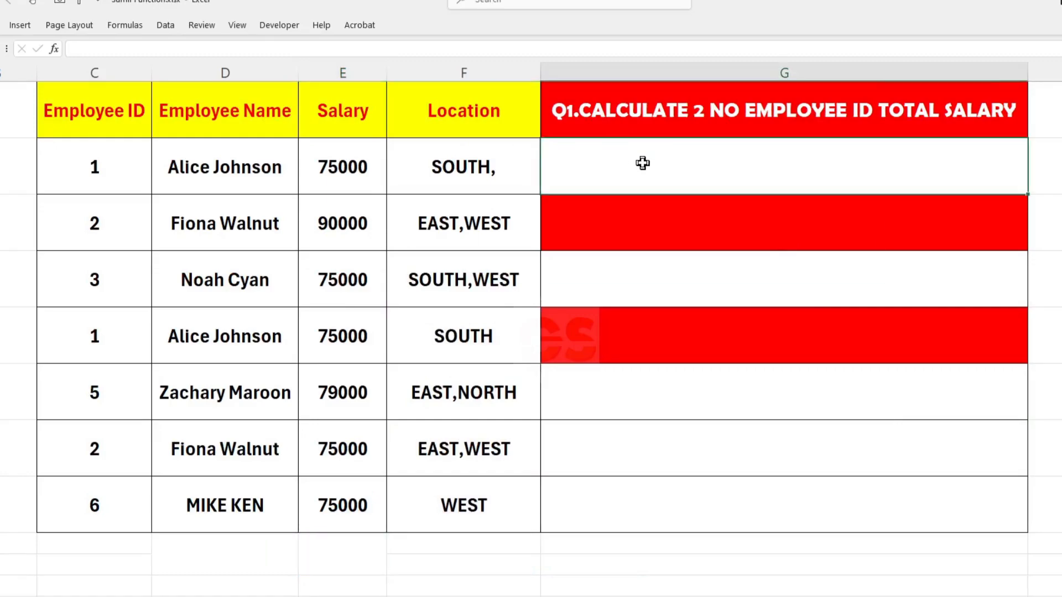
{"action": "type", "text": "=sumi"}
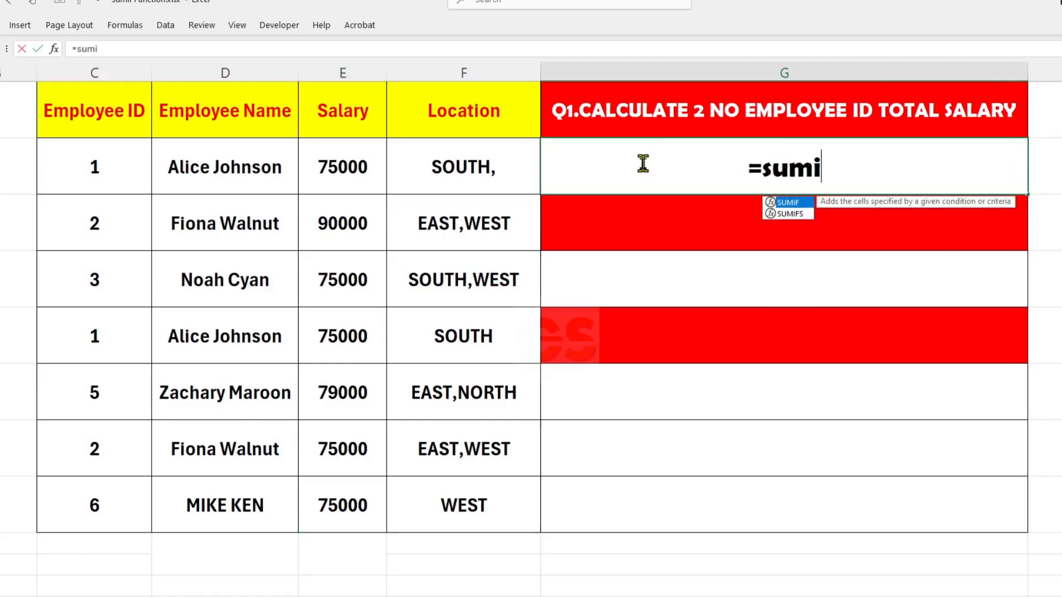
{"action": "type", "text": "f("}
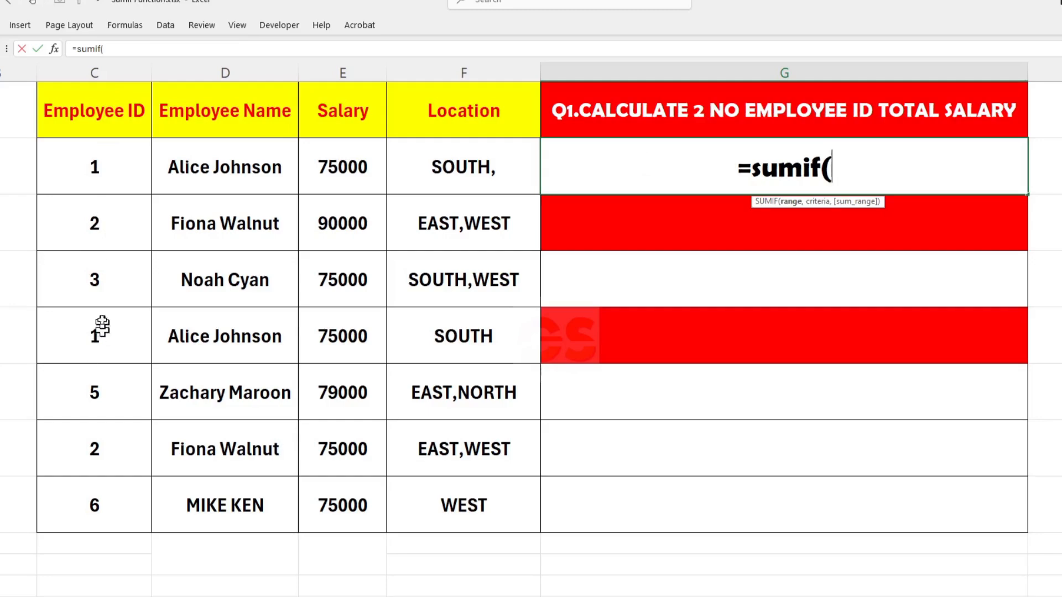
{"action": "left_click_drag", "start_coordinate": [111, 166], "coordinate": [105, 501]}
{"action": "type", "text": ","}
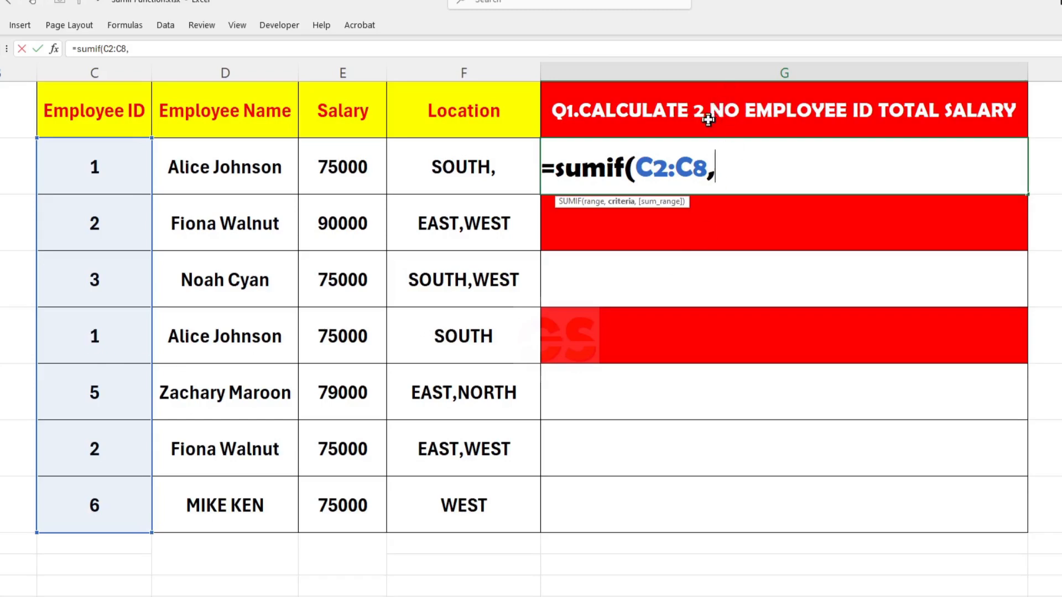
{"action": "left_click", "coordinate": [110, 222]}
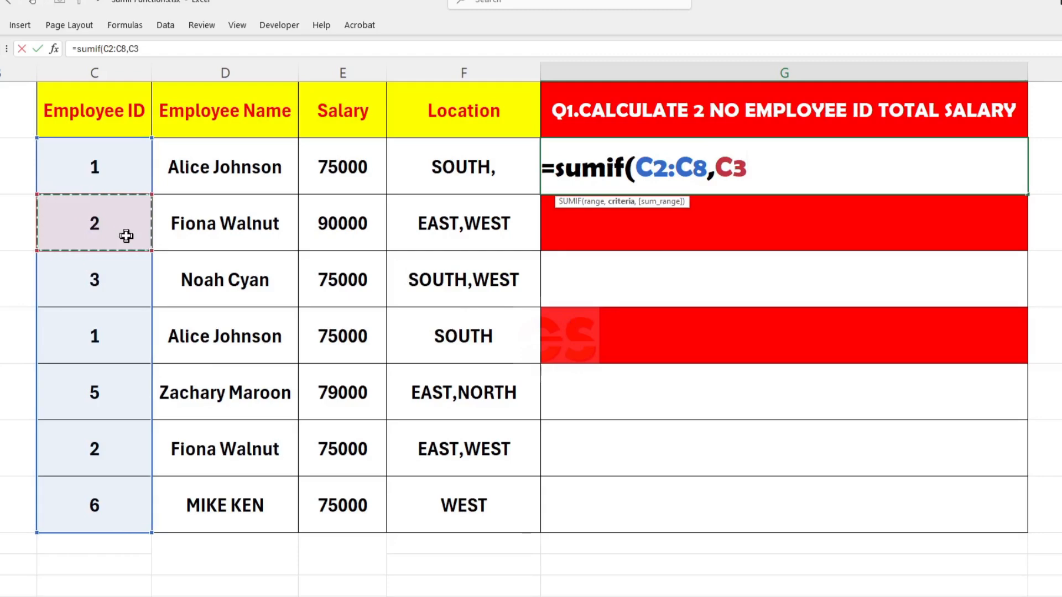
{"action": "type", "text": ","}
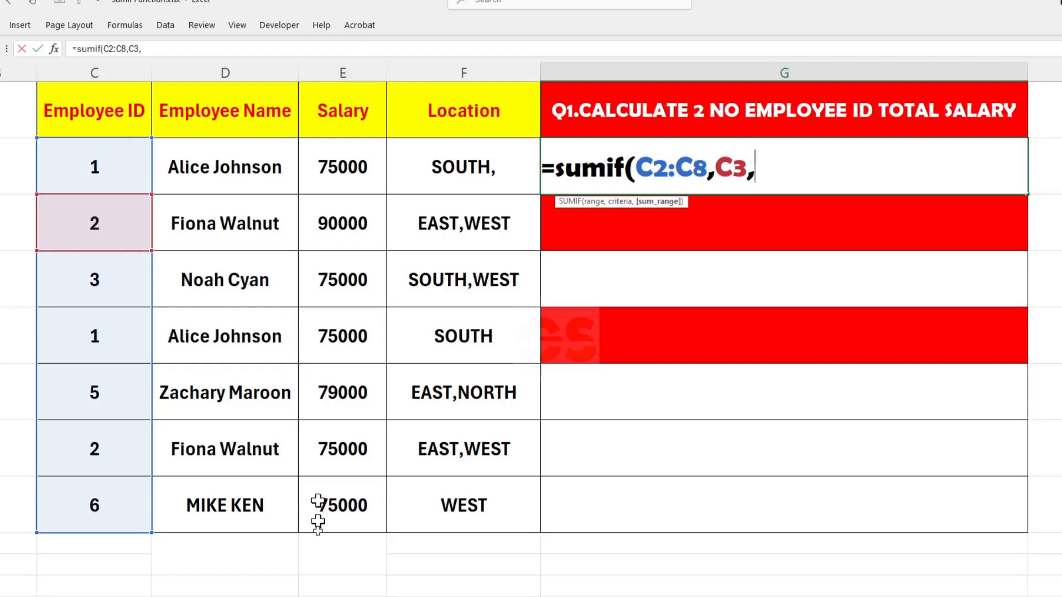
{"action": "left_click_drag", "start_coordinate": [339, 166], "coordinate": [339, 506]}
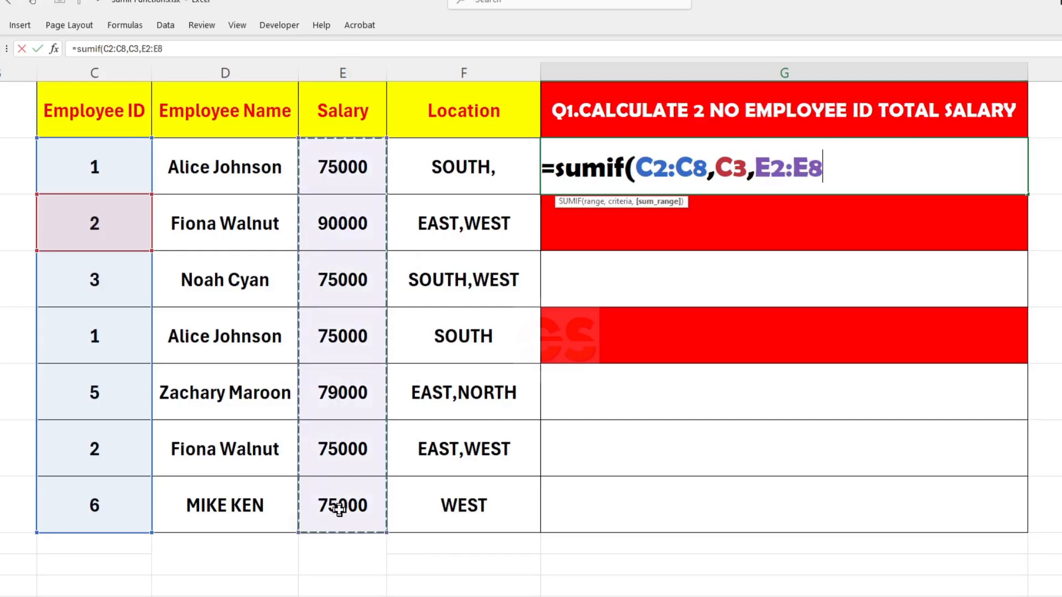
{"action": "type", "text": ")"}
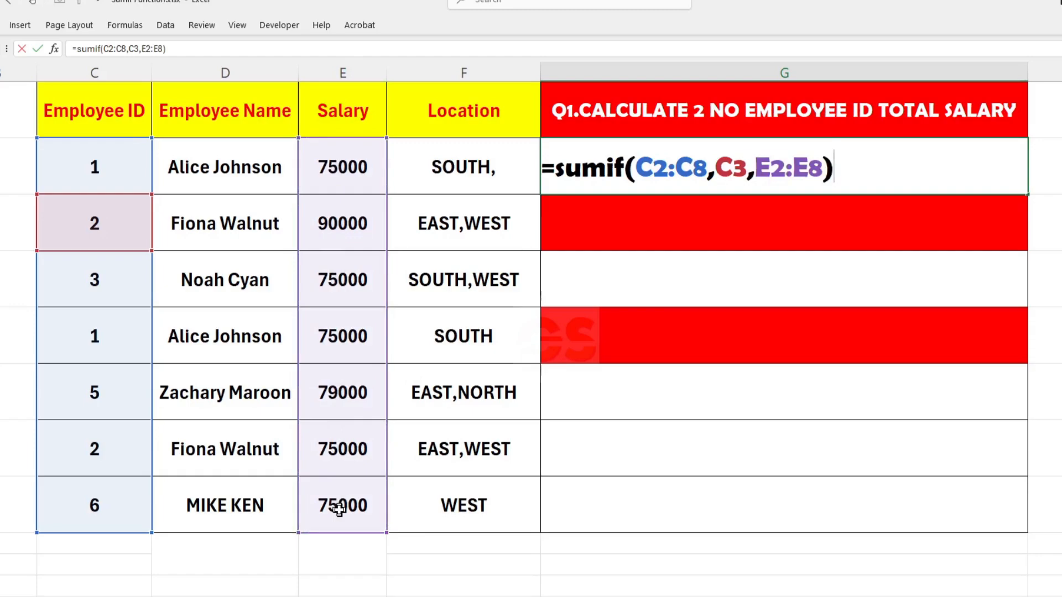
{"action": "key", "text": "Return"}
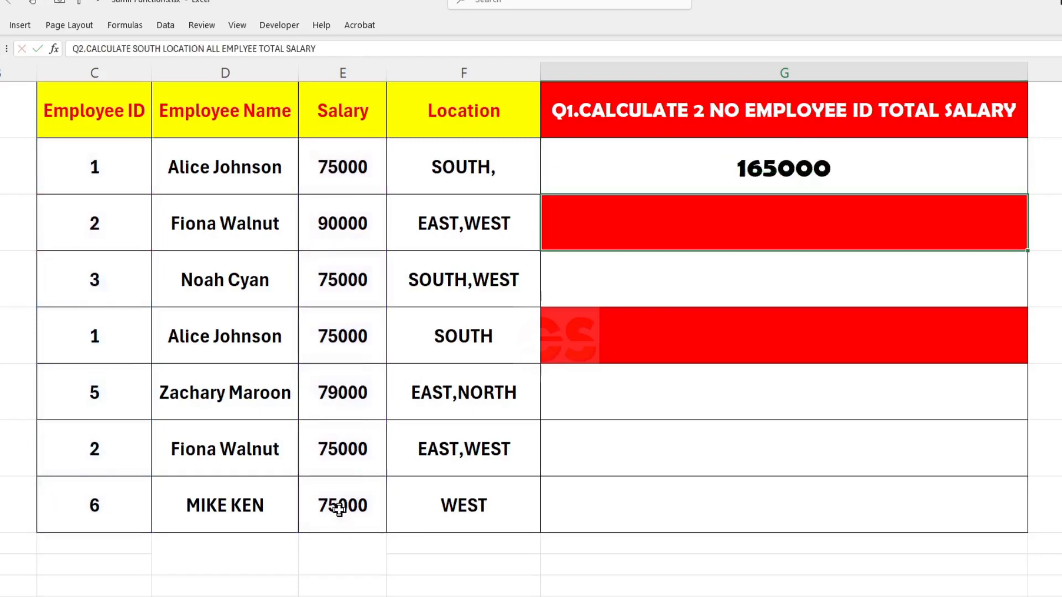
{"action": "left_click", "coordinate": [721, 172]}
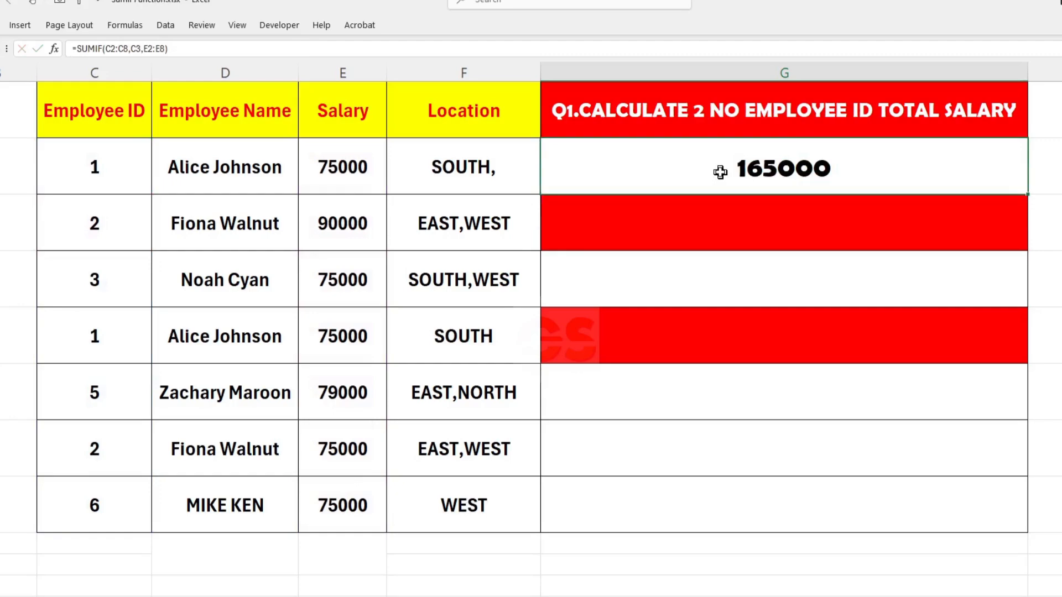
- Cross-check the total by adding the two employee ID 2 salaries with =E3+E7 in G8, and clear that cell
{"action": "left_click", "coordinate": [625, 503]}
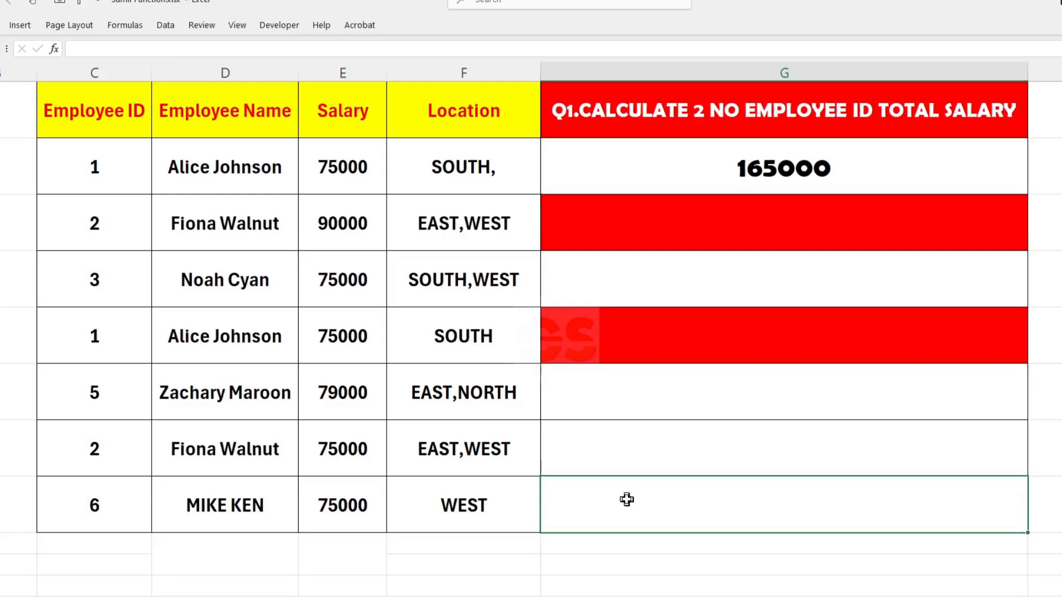
{"action": "type", "text": "="}
{"action": "left_click", "coordinate": [352, 235]}
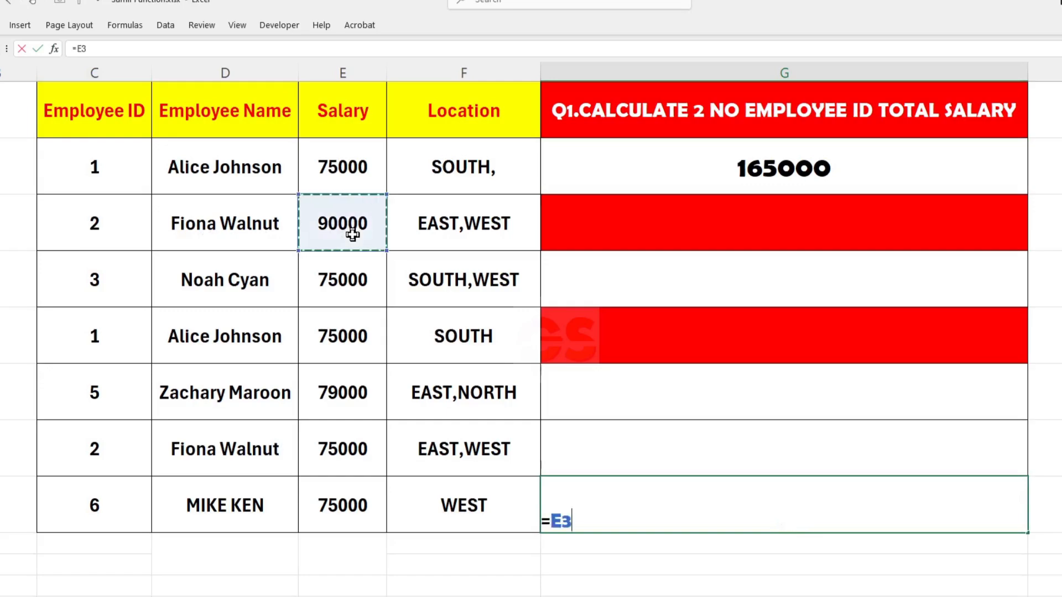
{"action": "type", "text": "+"}
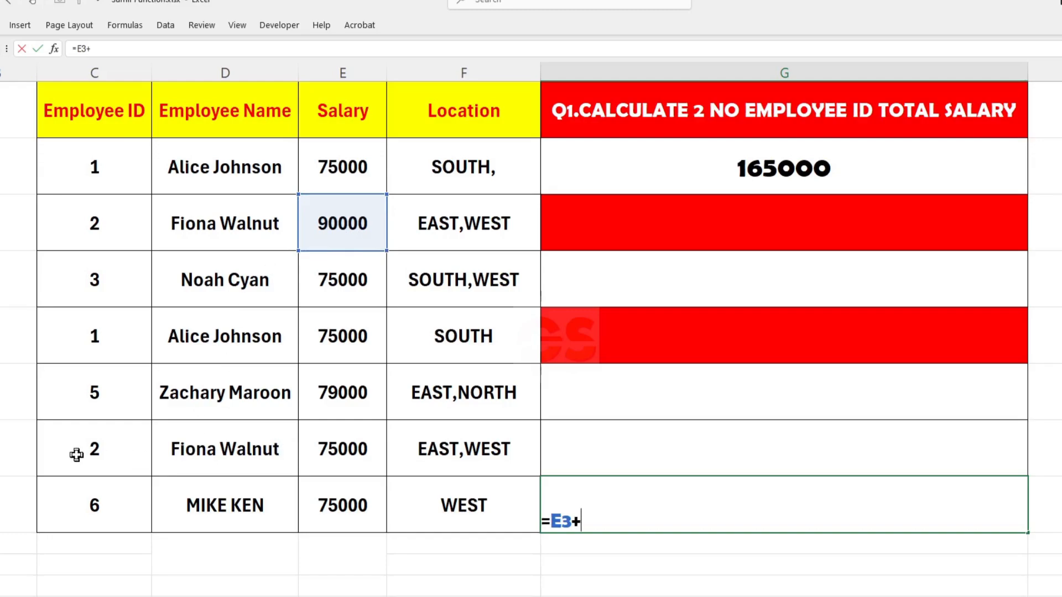
{"action": "left_click", "coordinate": [359, 451]}
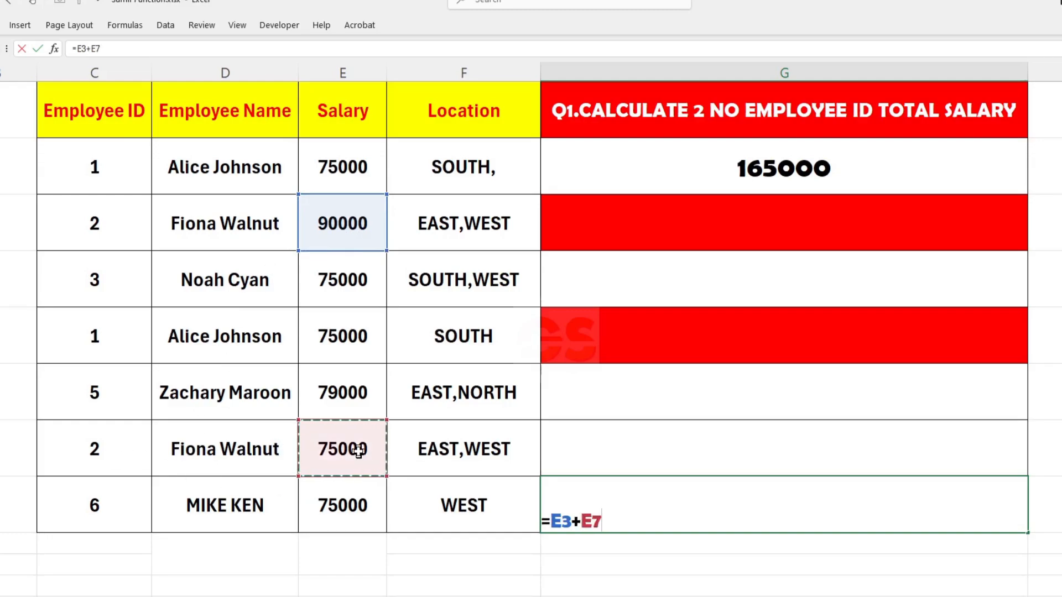
{"action": "key", "text": "Return"}
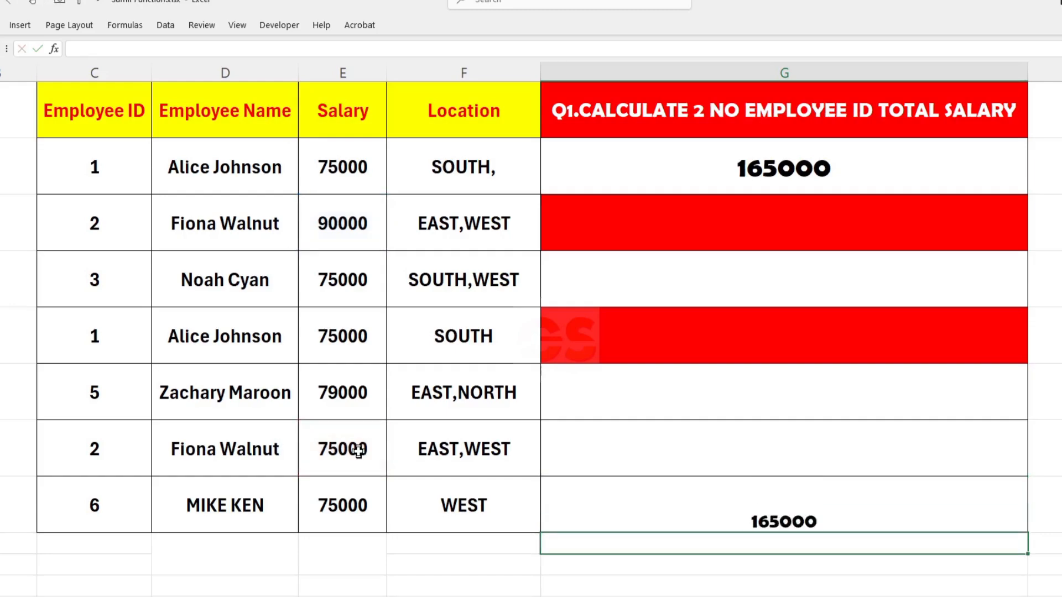
{"action": "left_click", "coordinate": [715, 513]}
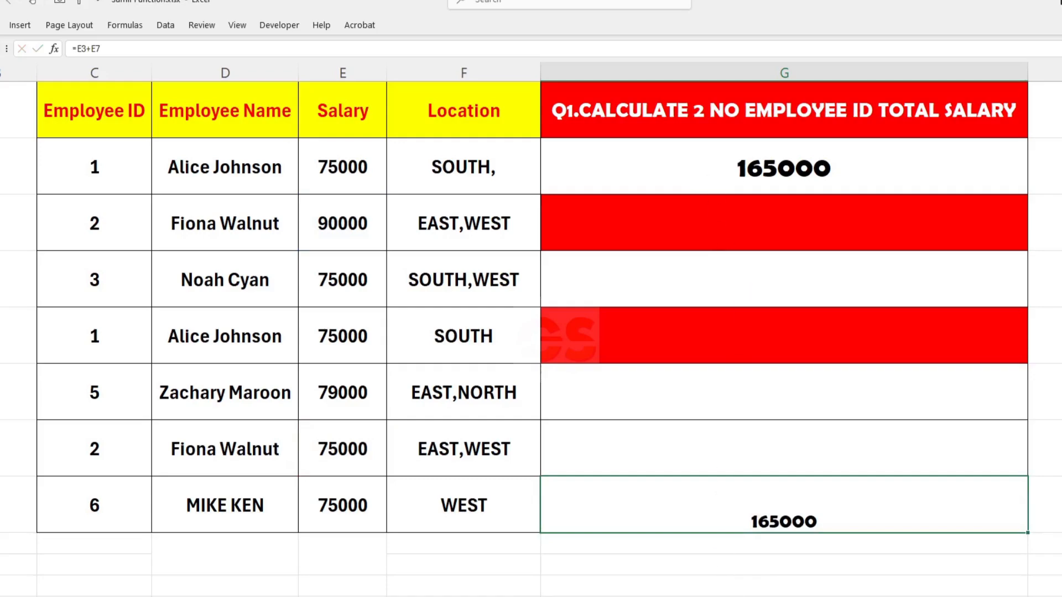
{"action": "key", "text": "Delete"}
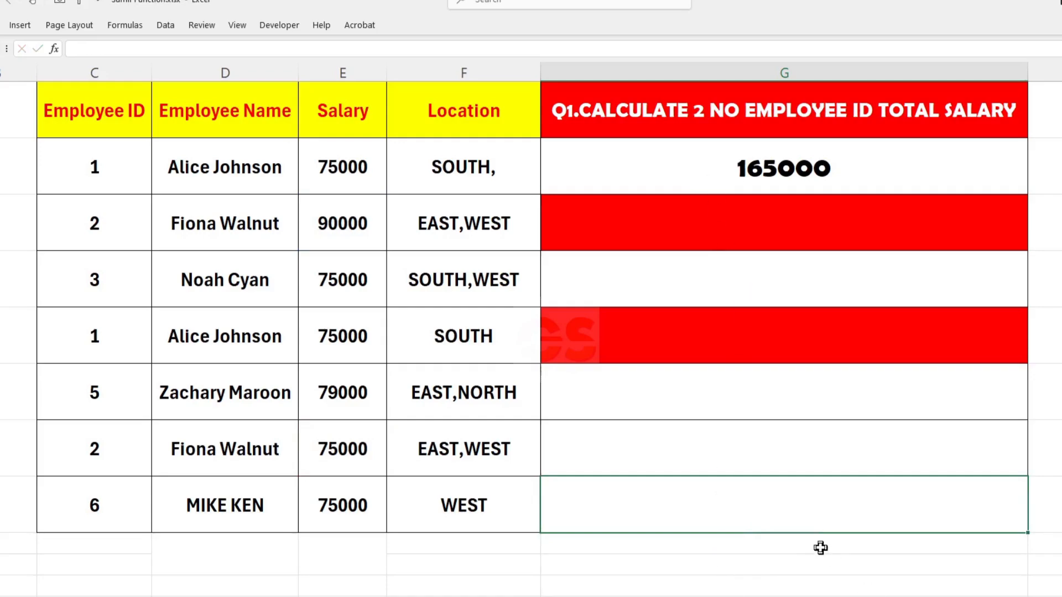
- Replace the C3 criterion in the G2 SUMIF formula with the literal "2"
{"action": "double_click", "coordinate": [782, 174]}
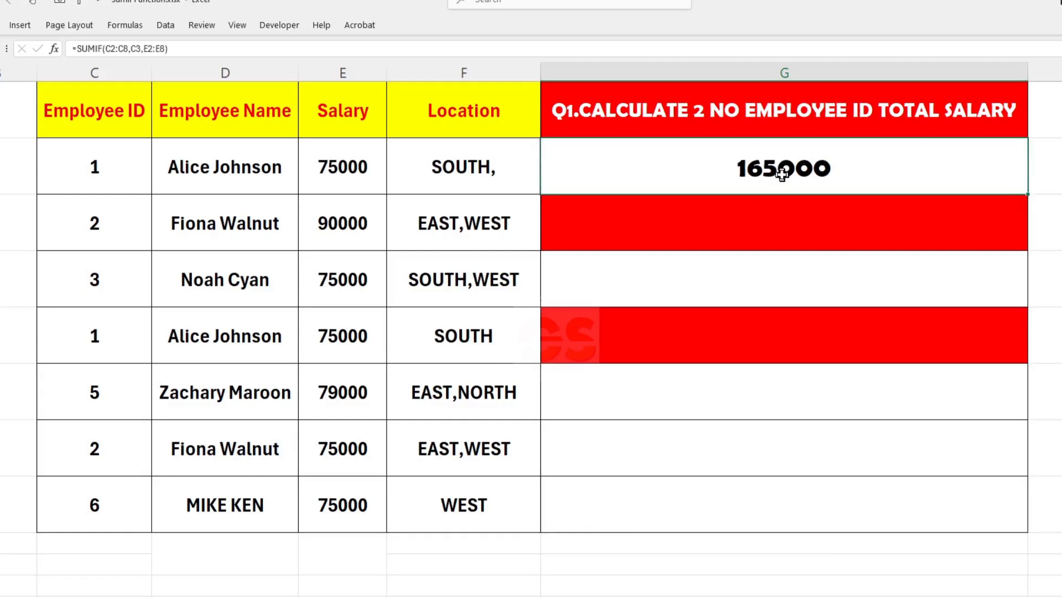
{"action": "left_click", "coordinate": [760, 167]}
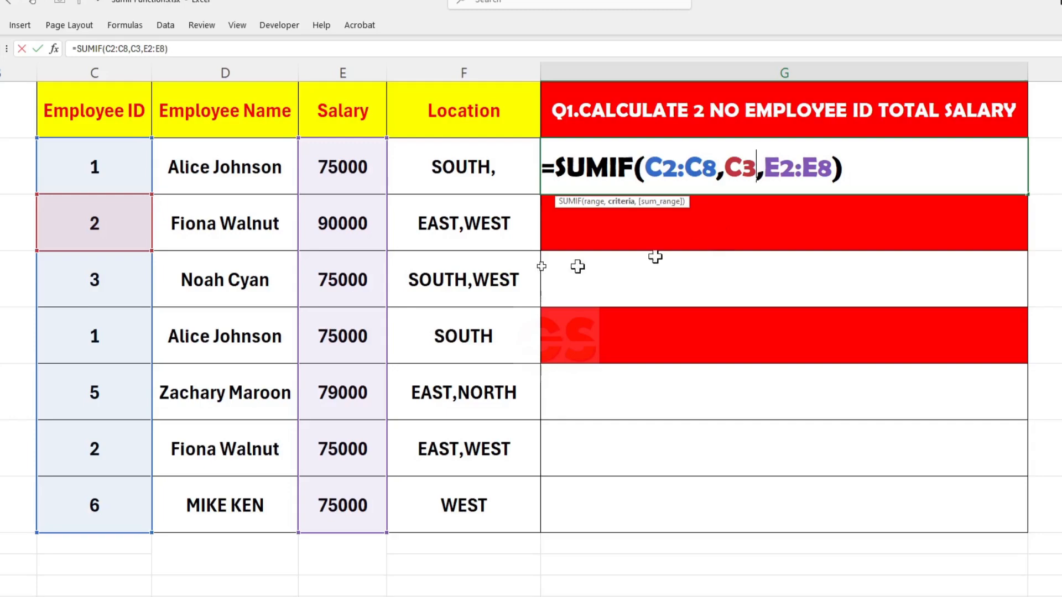
{"action": "key", "text": "BackSpace"}
{"action": "key", "text": "BackSpace"}
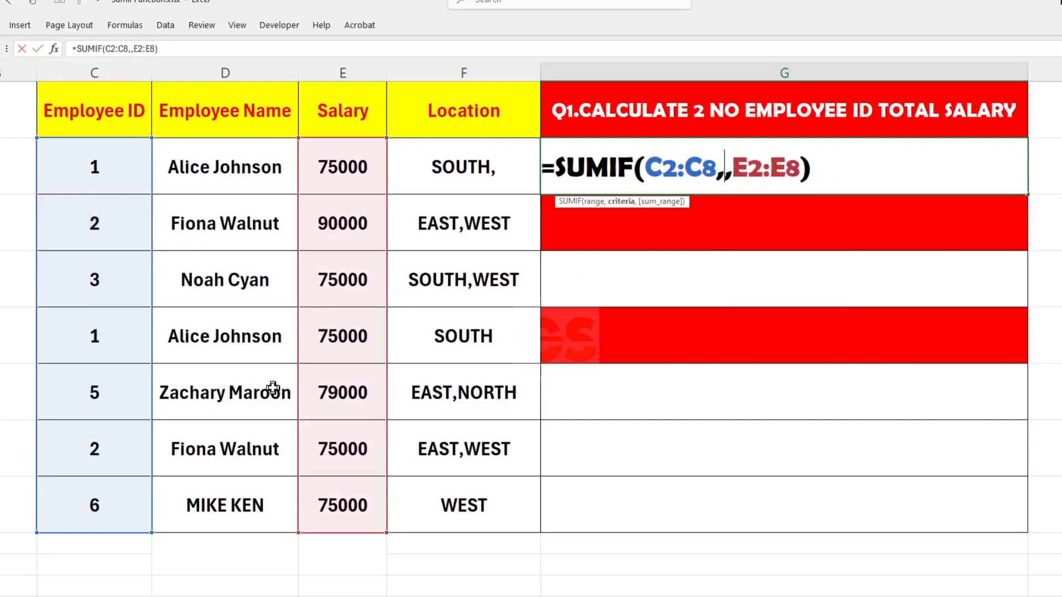
{"action": "type", "text": "\""}
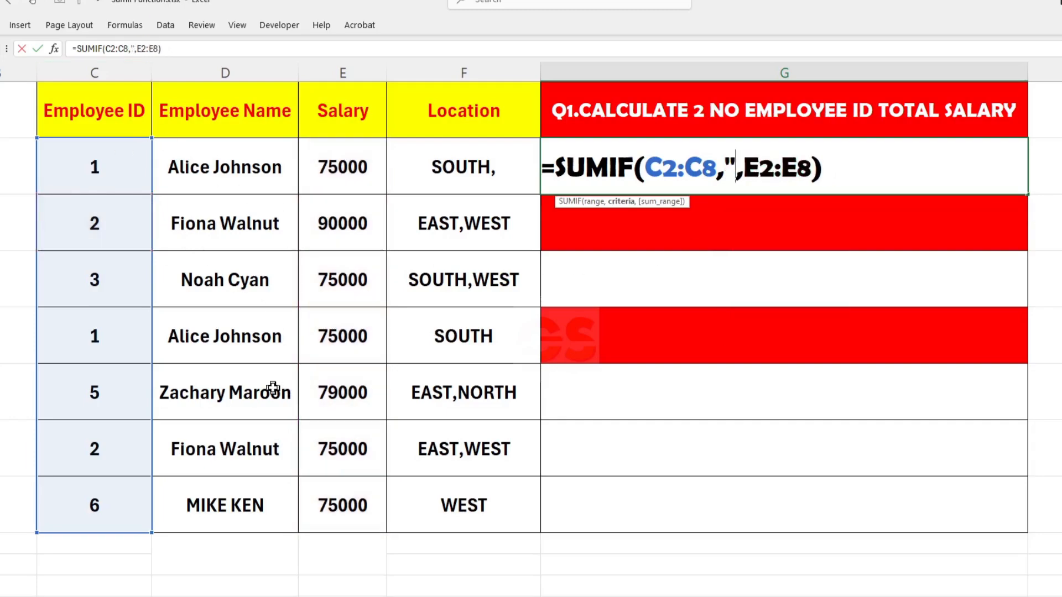
{"action": "type", "text": "2\""}
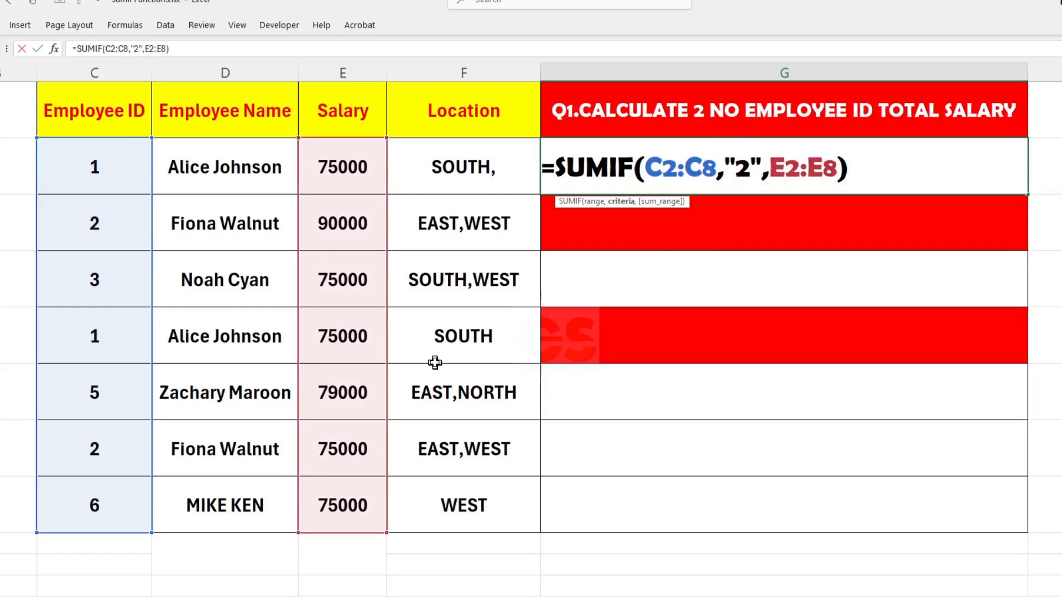
{"action": "key", "text": "Return"}
{"action": "left_click", "coordinate": [791, 170]}
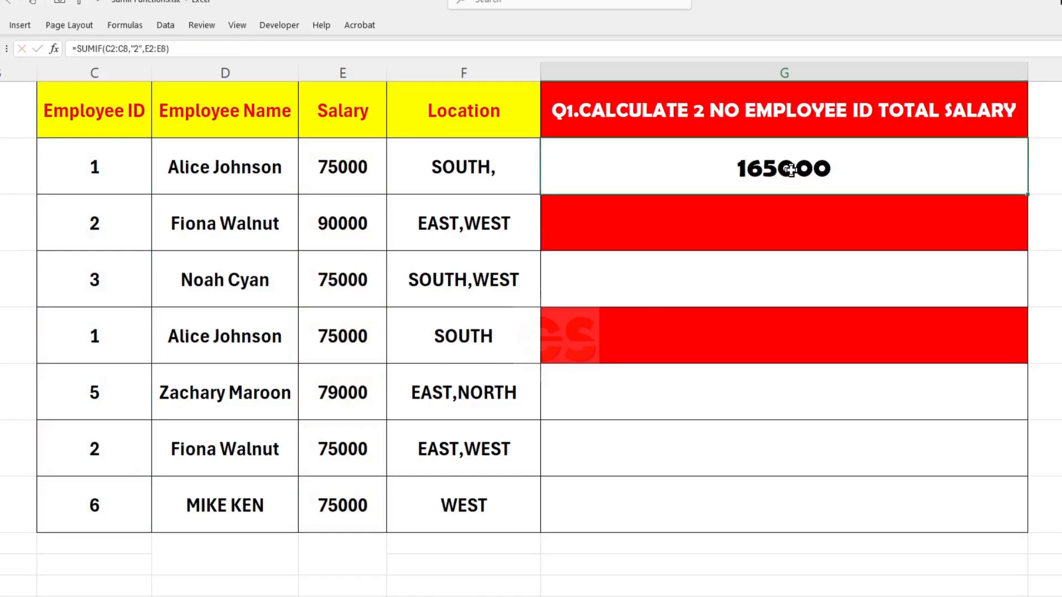
- Reveal the Q2 question in G3 by setting its font colour to white
{"action": "left_click", "coordinate": [678, 242]}
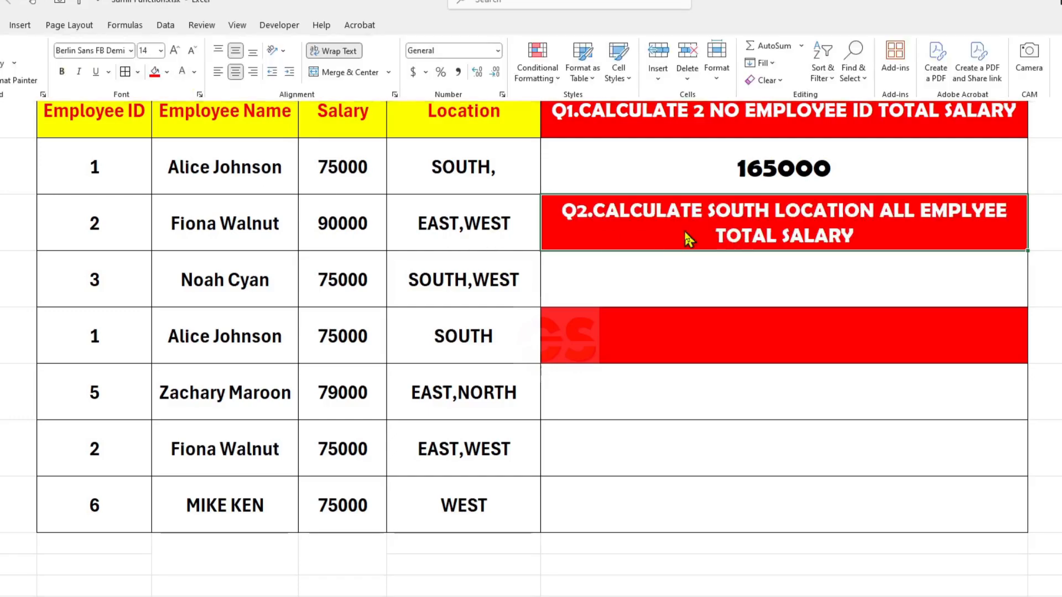
{"action": "left_click", "coordinate": [687, 239]}
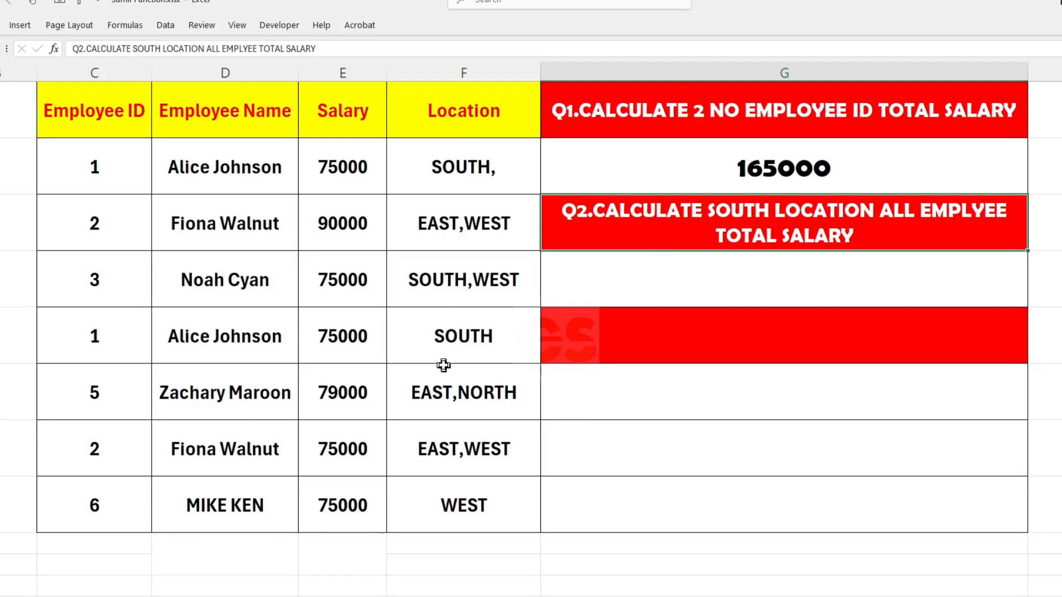
- Calculate the total salary for the SOUTH location in G4 with =SUMIF(F2:F8,F5,E2:E8)
{"action": "left_click", "coordinate": [796, 280]}
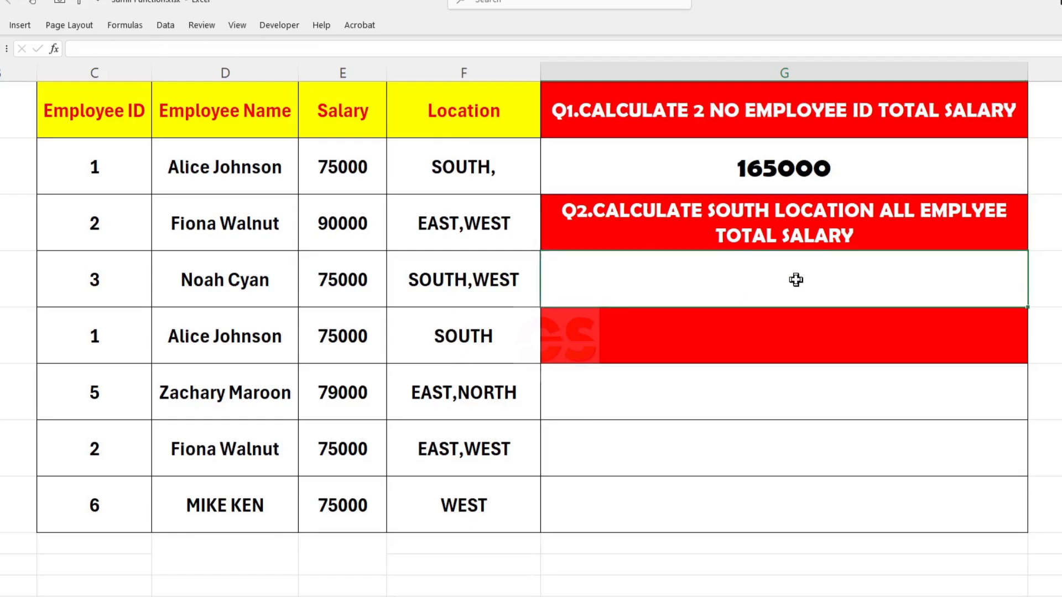
{"action": "type", "text": "=sm"}
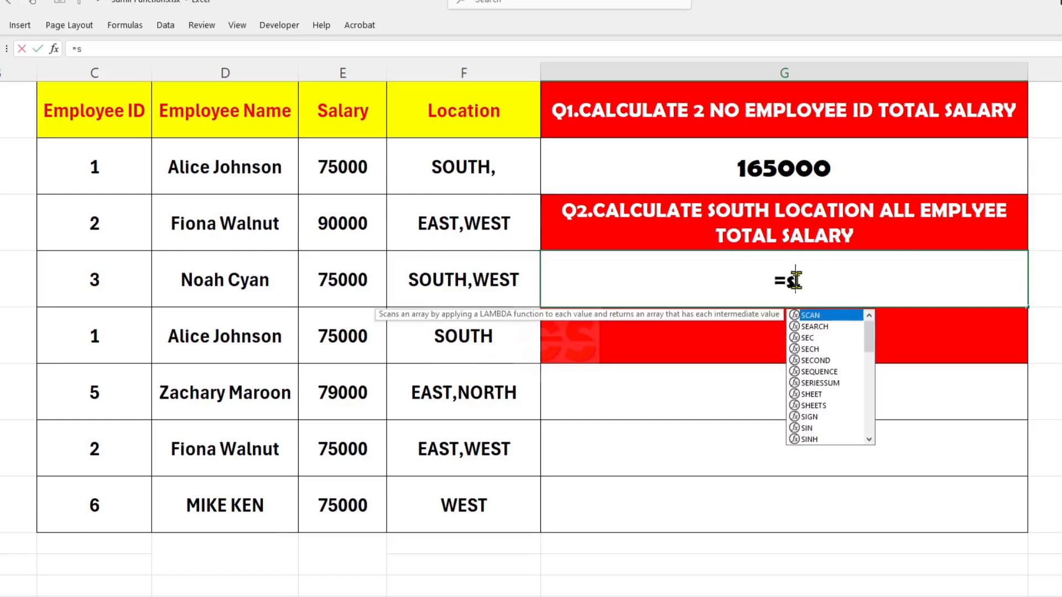
{"action": "key", "text": "BackSpace"}
{"action": "key", "text": "BackSpace"}
{"action": "type", "text": "sumif"}
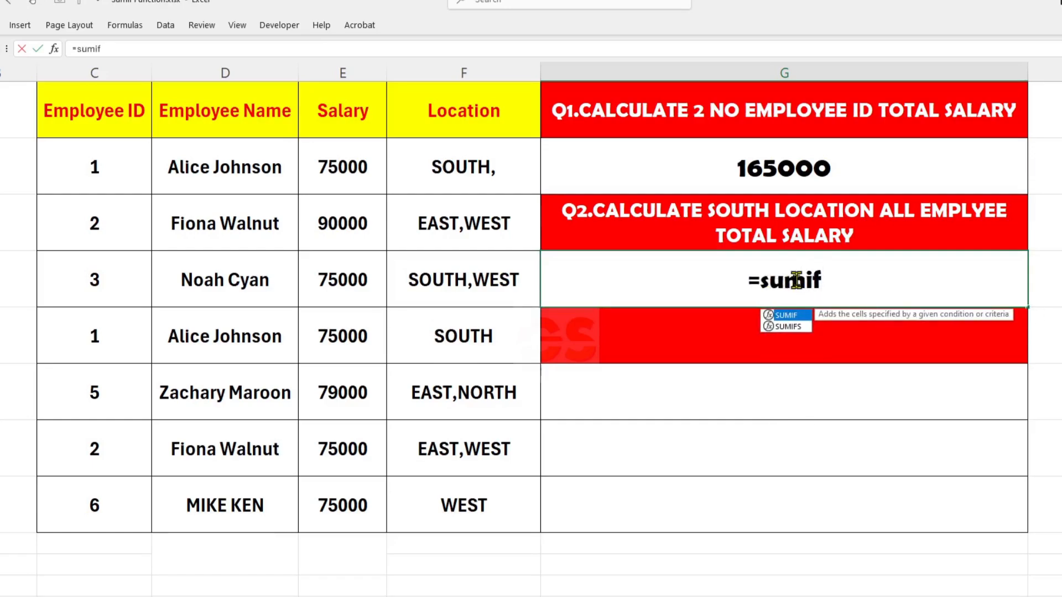
{"action": "type", "text": "("}
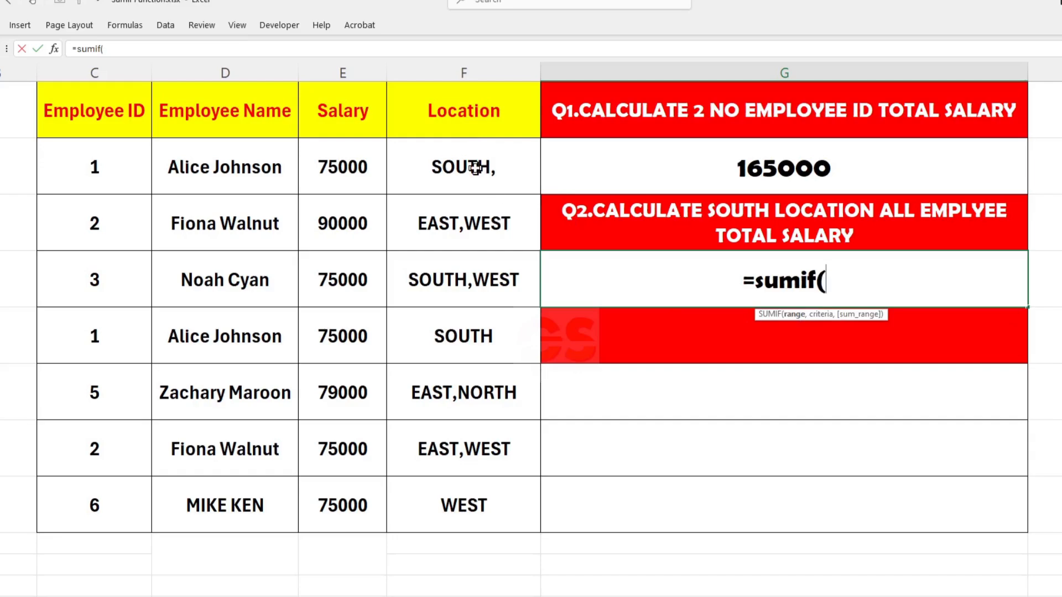
{"action": "left_click_drag", "start_coordinate": [457, 166], "coordinate": [483, 520]}
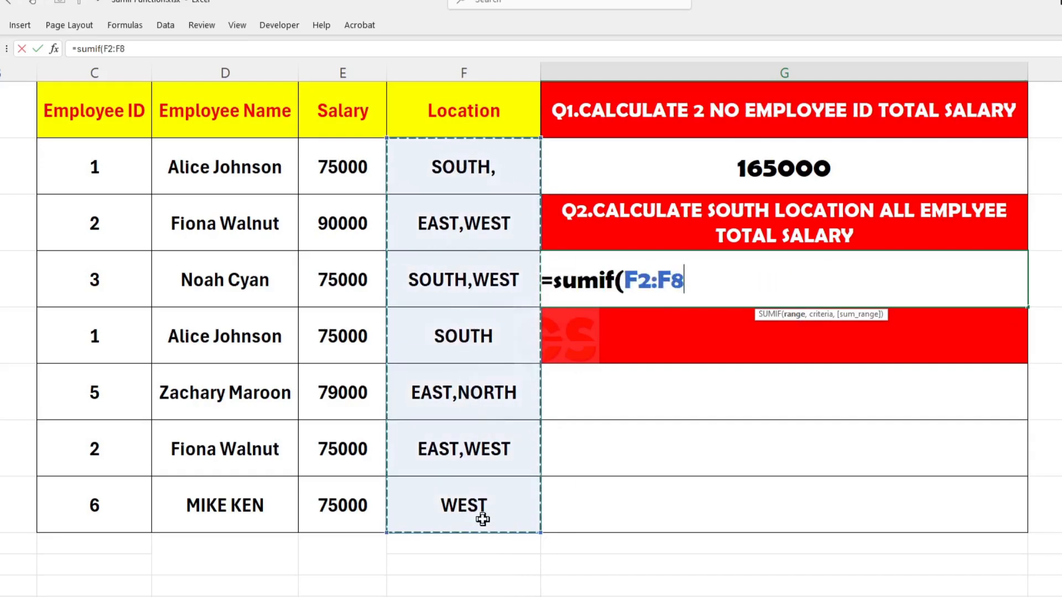
{"action": "type", "text": ","}
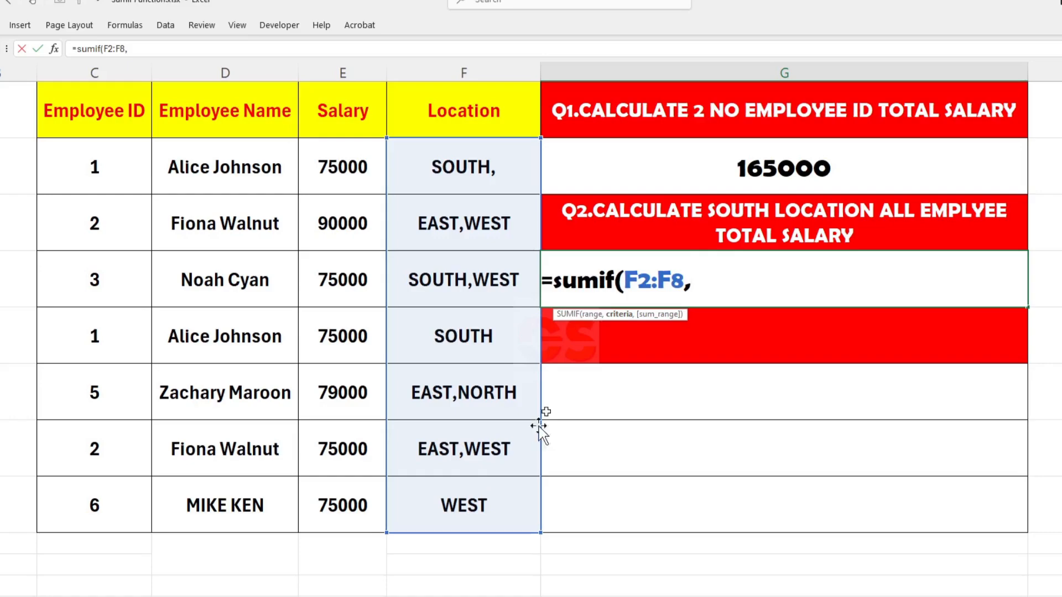
{"action": "left_click", "coordinate": [441, 350]}
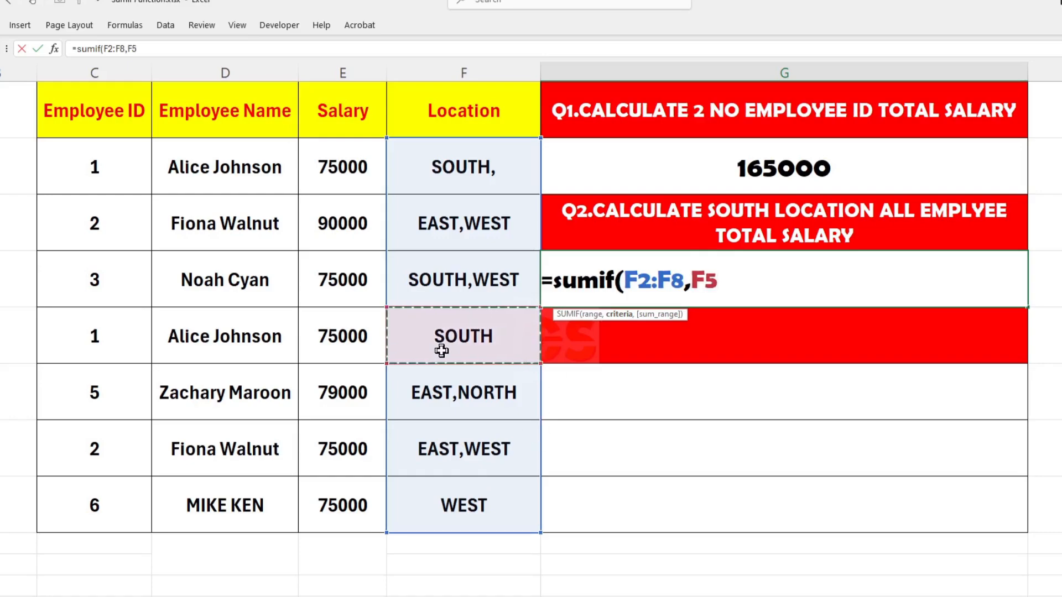
{"action": "type", "text": ","}
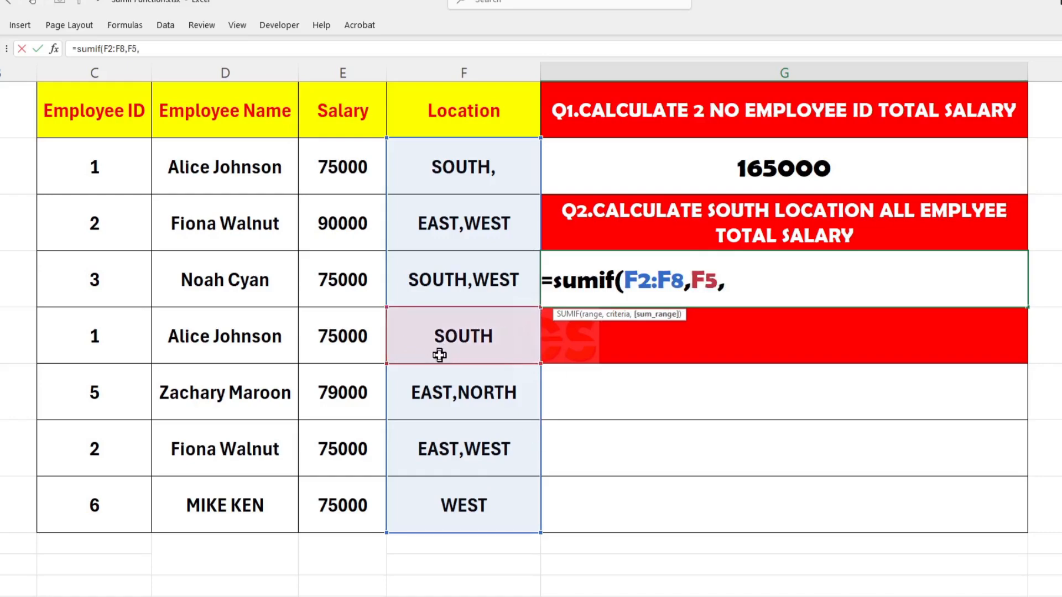
{"action": "left_click", "coordinate": [341, 166]}
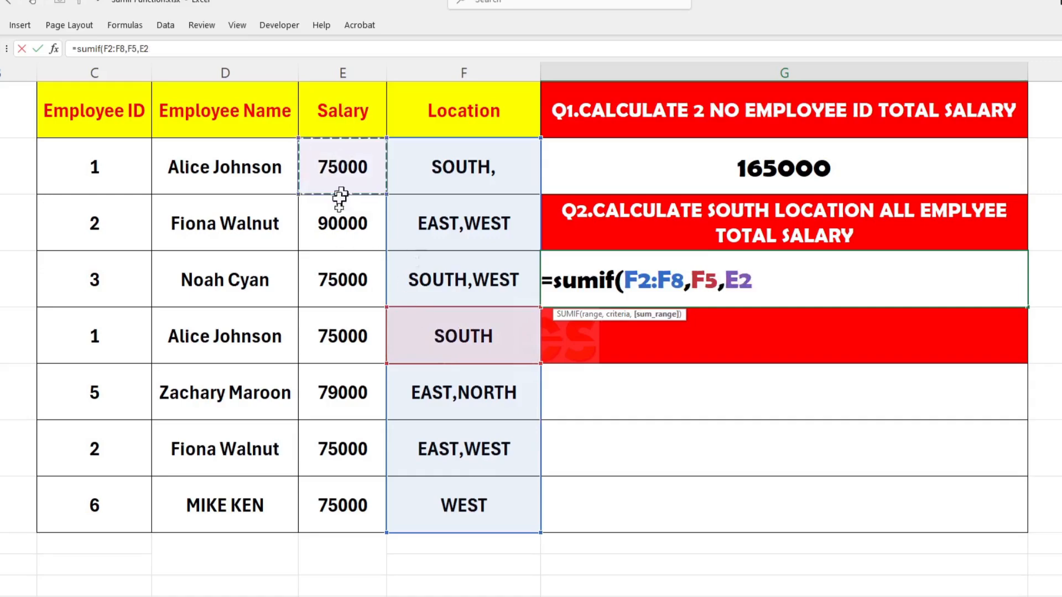
{"action": "left_click_drag", "start_coordinate": [340, 196], "coordinate": [346, 507]}
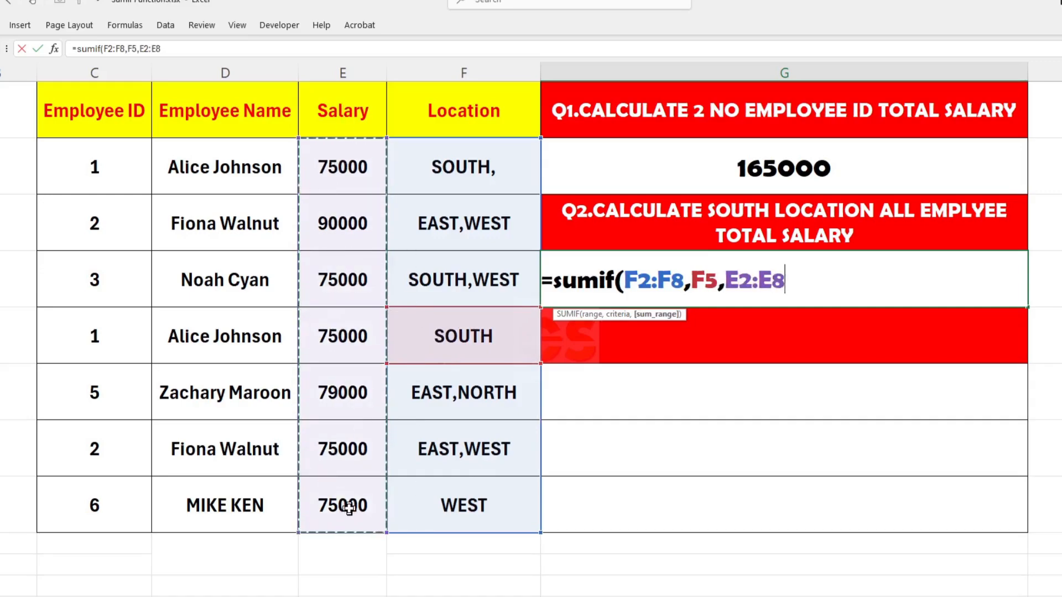
{"action": "type", "text": ")"}
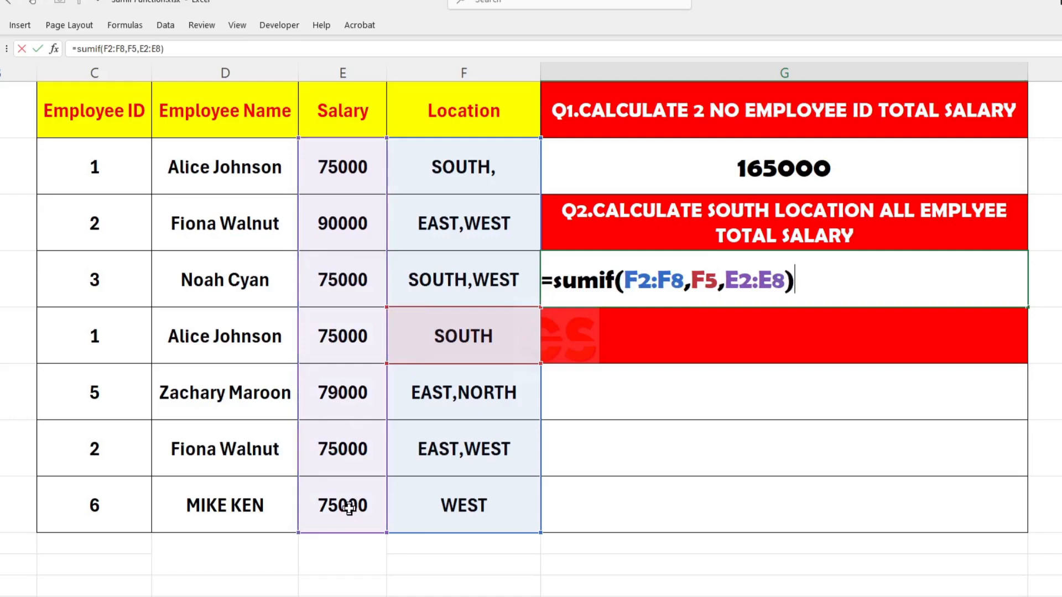
{"action": "key", "text": "Return"}
- Check the SUMIF formula in G4 against the SOUTH entries in Location cells F2 and F5 and the matching salary
{"action": "left_click", "coordinate": [770, 282]}
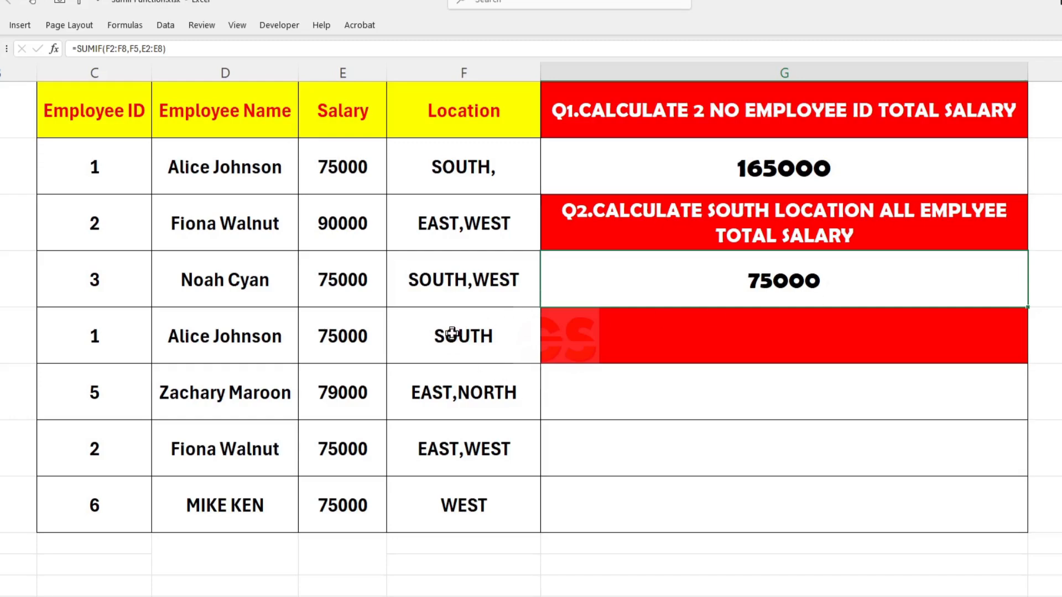
{"action": "left_click", "coordinate": [475, 344]}
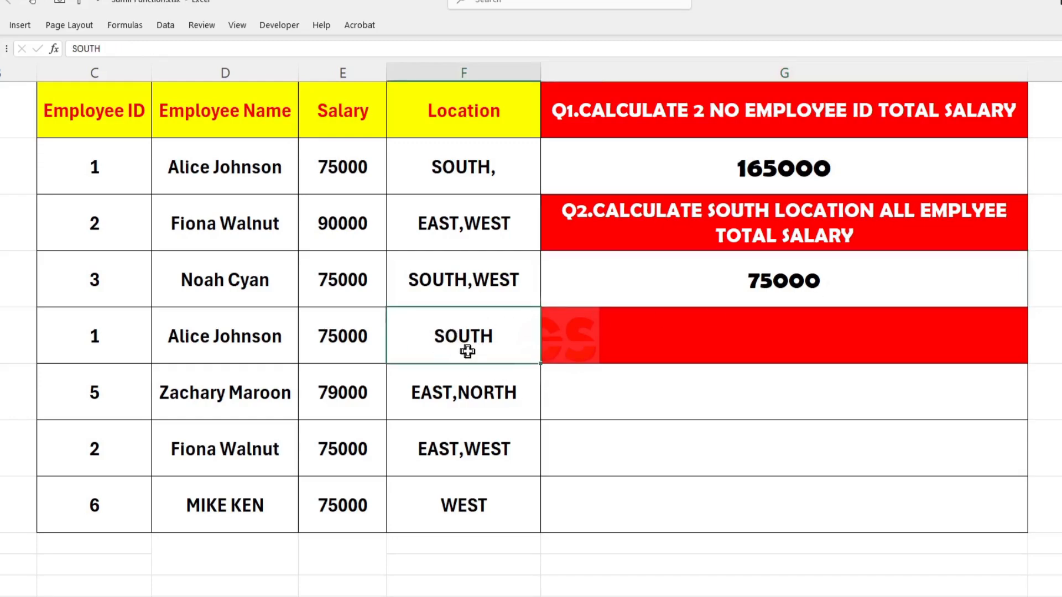
{"action": "left_click", "coordinate": [336, 182], "text": "ctrl"}
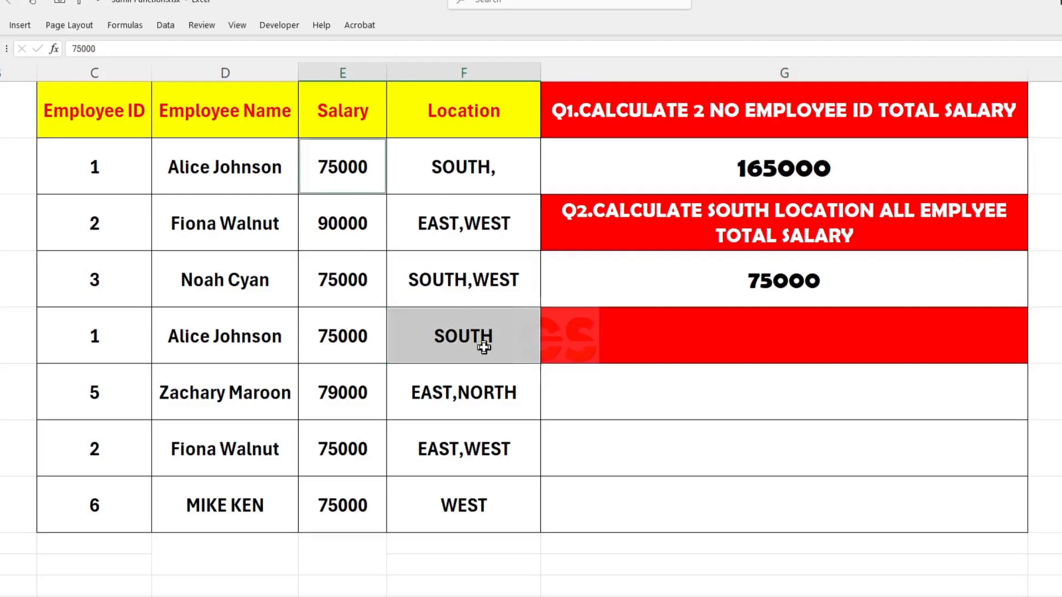
{"action": "left_click", "coordinate": [732, 285]}
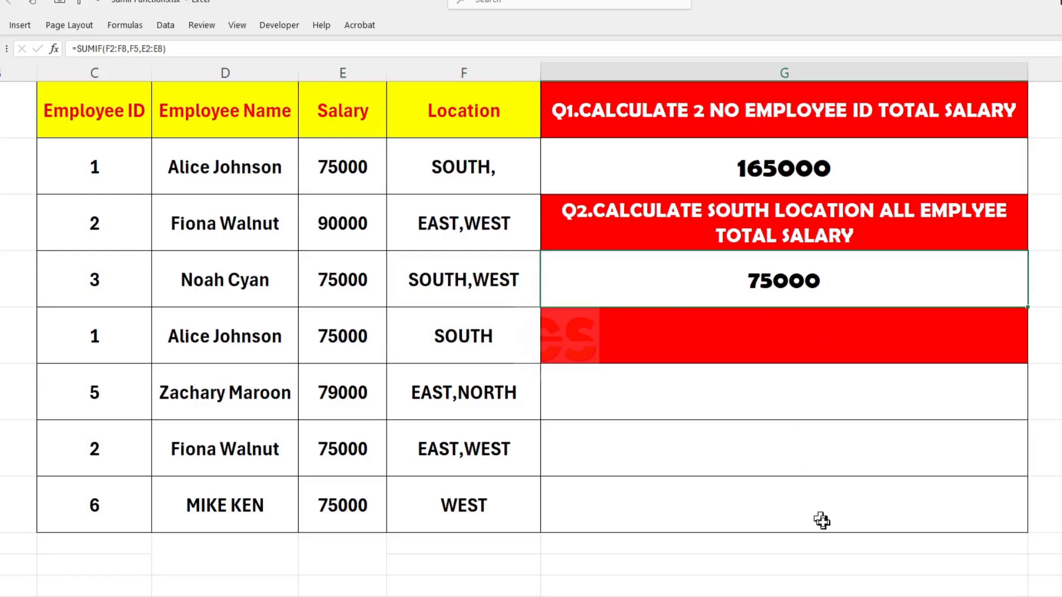
{"action": "left_click", "coordinate": [473, 352]}
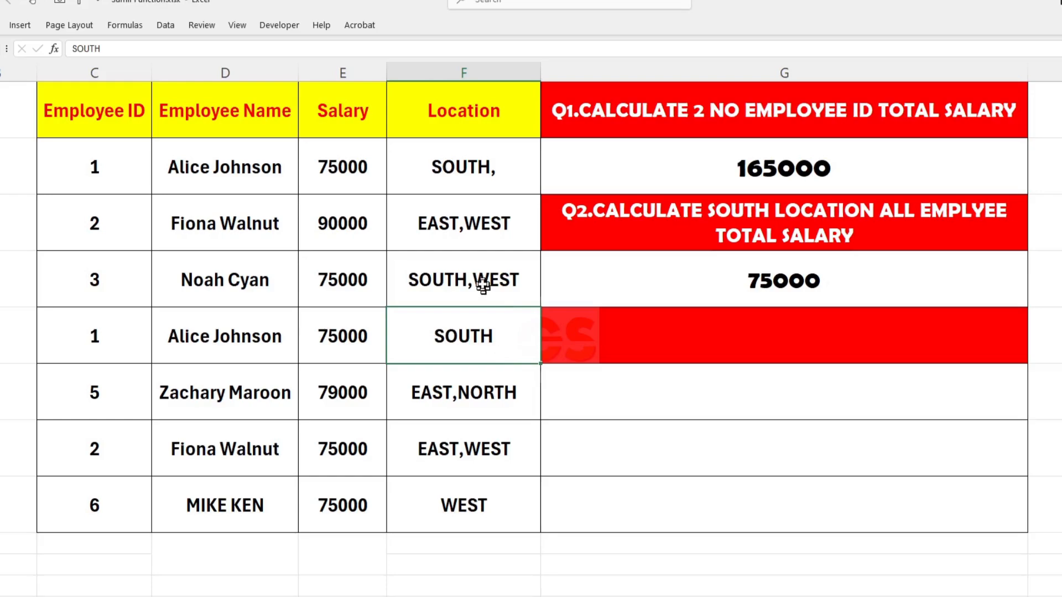
{"action": "left_click", "coordinate": [509, 176]}
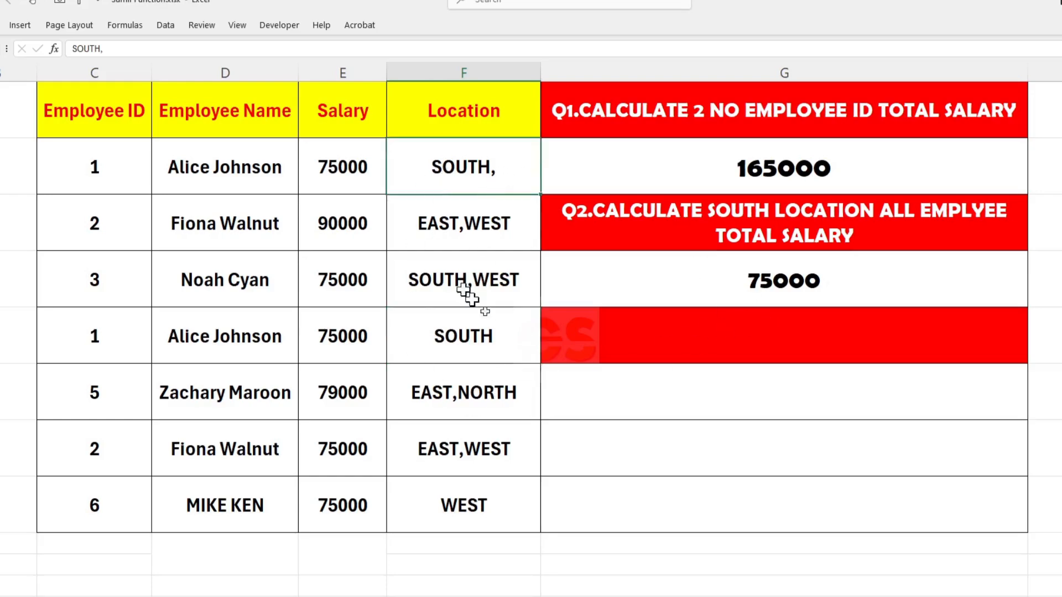
{"action": "left_click", "coordinate": [512, 352]}
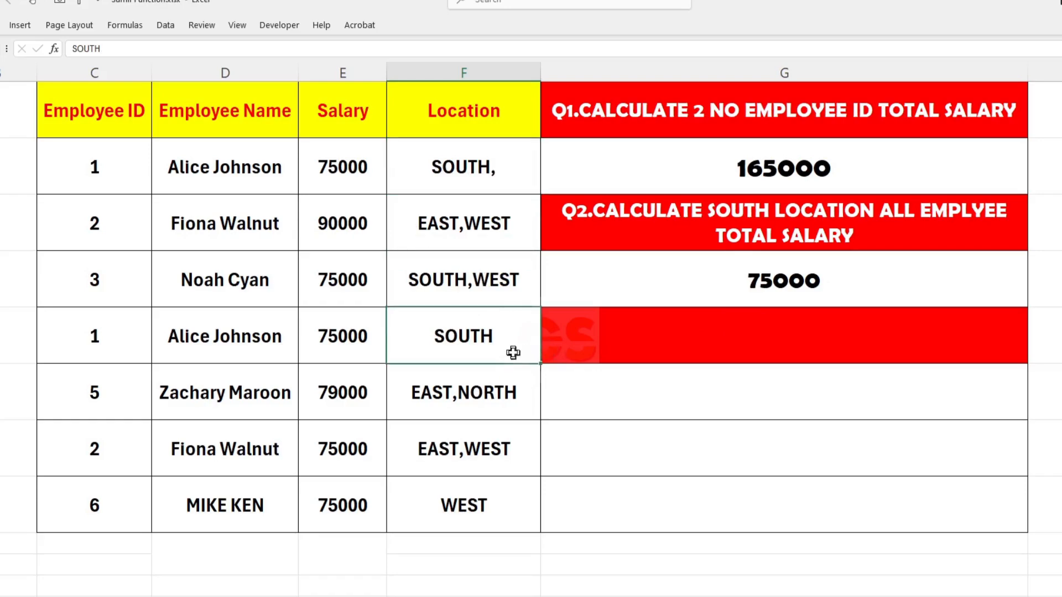
{"action": "left_click", "coordinate": [885, 287]}
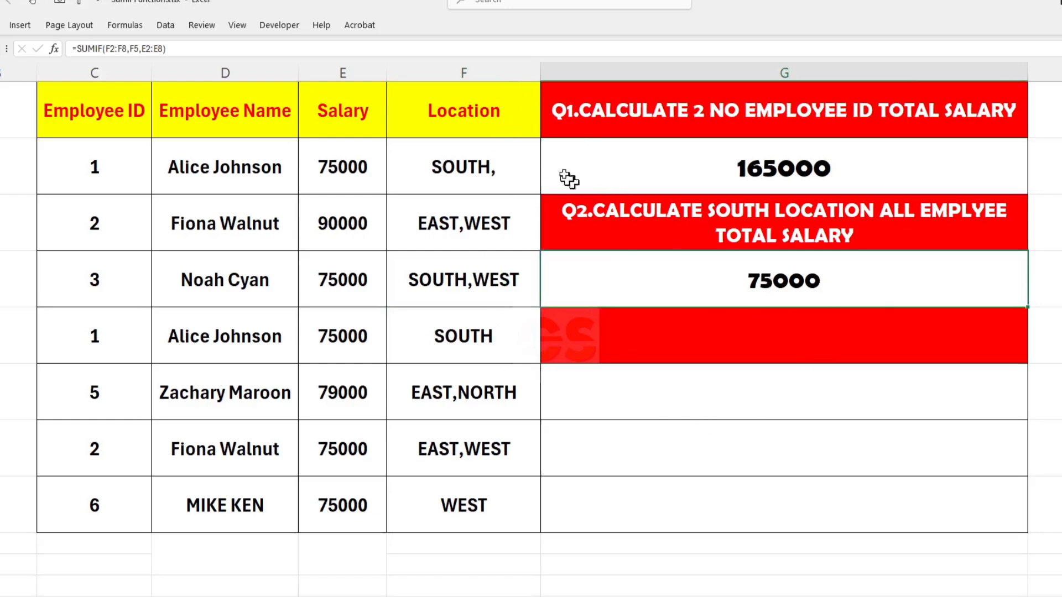
- Remove the trailing comma from the location in F2 so it reads SOUTH, and recheck the total in G4
{"action": "double_click", "coordinate": [501, 169]}
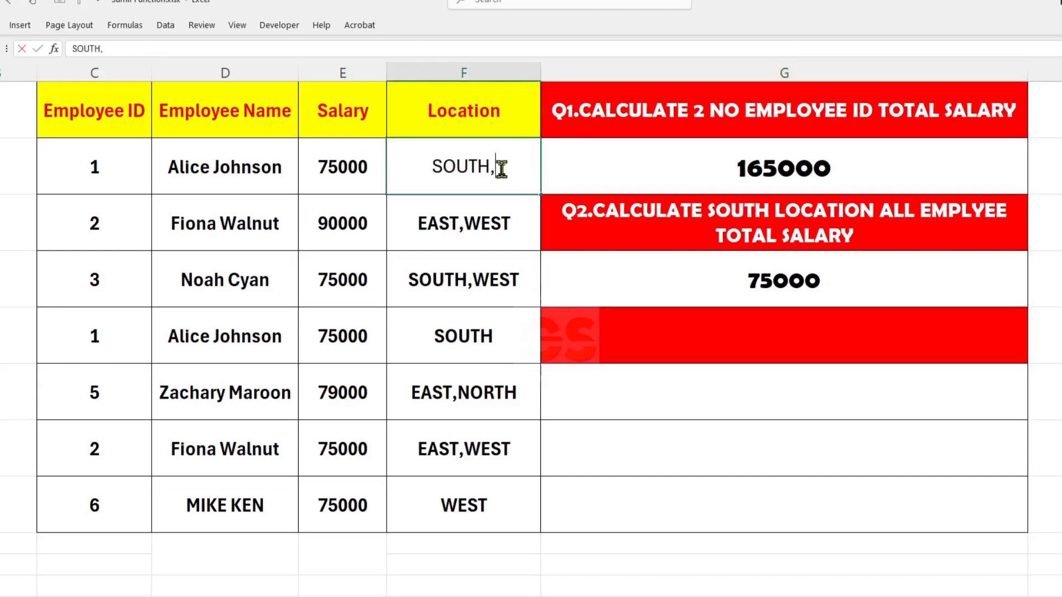
{"action": "key", "text": "BackSpace"}
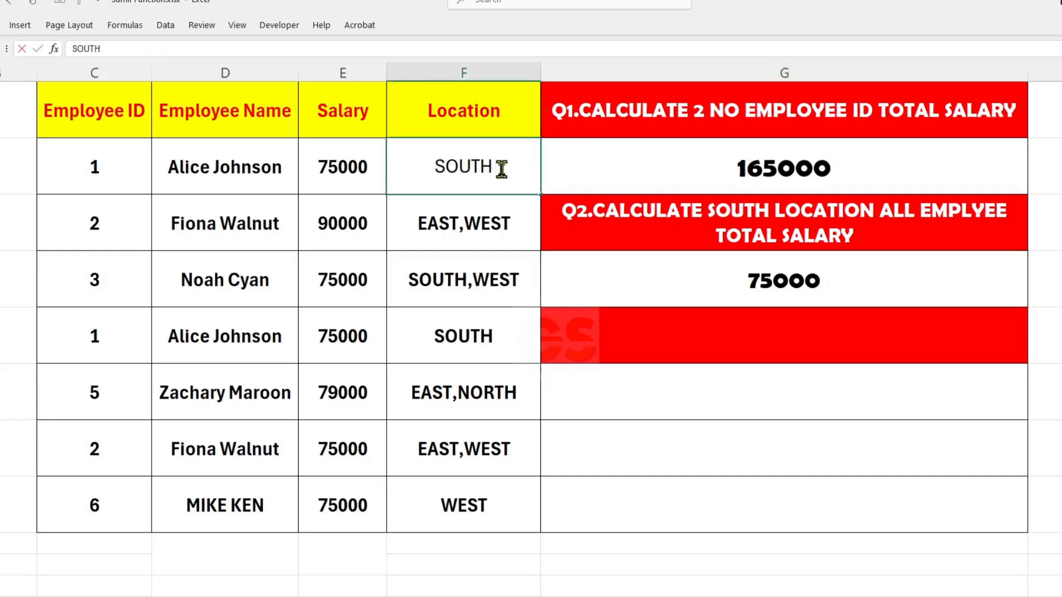
{"action": "key", "text": "Return"}
{"action": "left_click", "coordinate": [841, 273]}
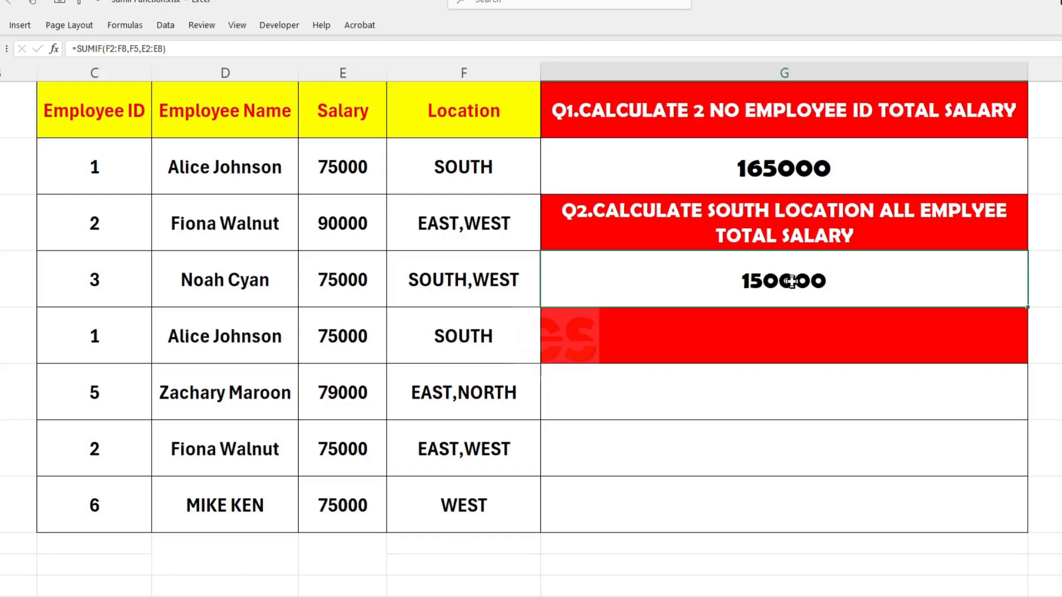
- Reveal the question in G5 by setting its font colour to white, and renumber it as Q3
{"action": "left_click", "coordinate": [702, 328]}
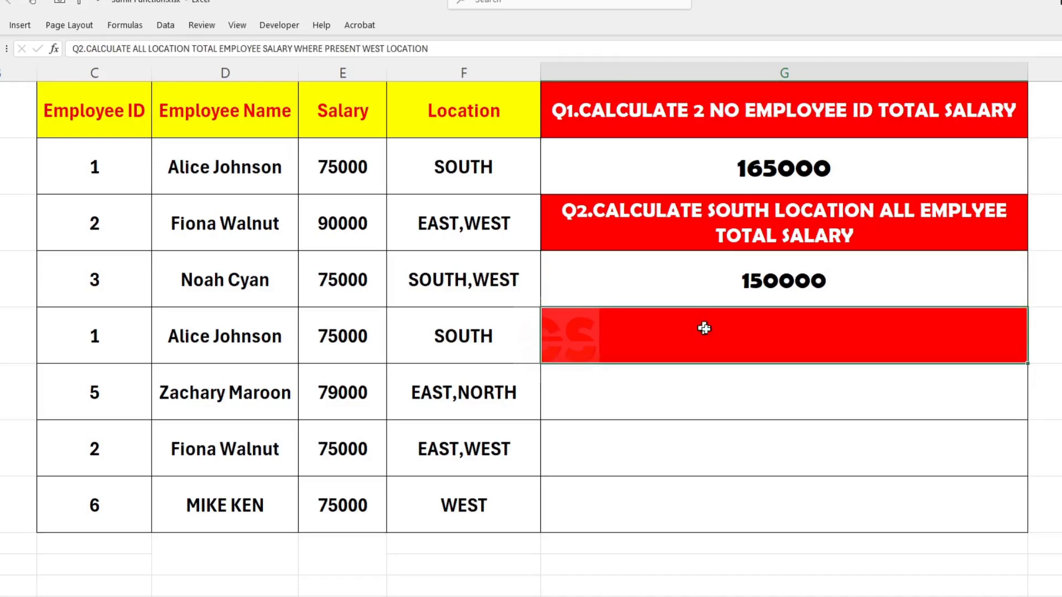
{"action": "left_click", "coordinate": [1, 26]}
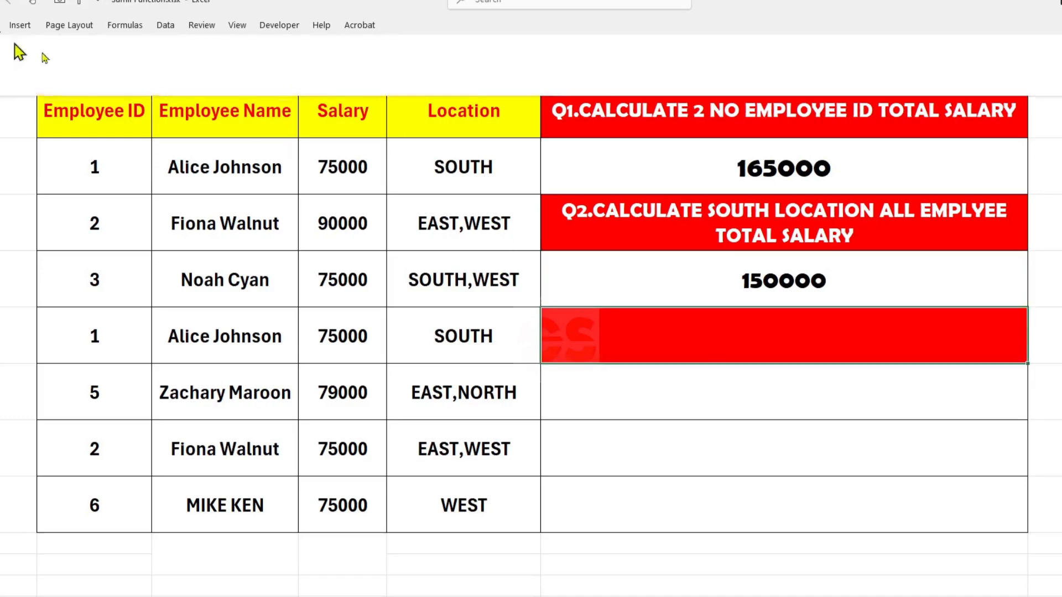
{"action": "left_click", "coordinate": [181, 74]}
{"action": "left_click", "coordinate": [686, 367]}
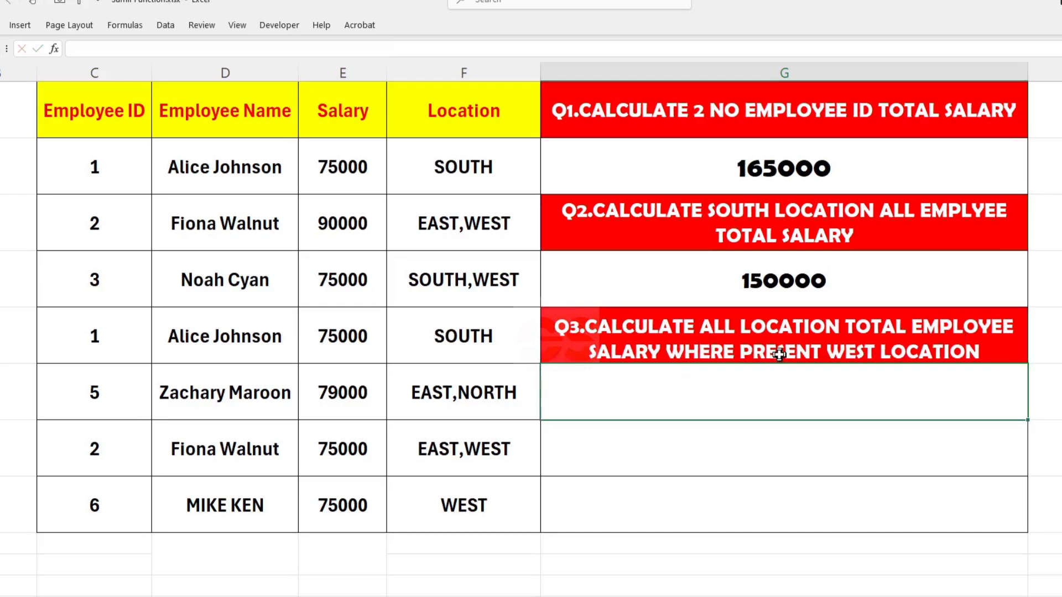
- Review the entries in the Location column to identify the cells that contain WEST
{"action": "left_click", "coordinate": [451, 183]}
{"action": "left_click", "coordinate": [490, 239]}
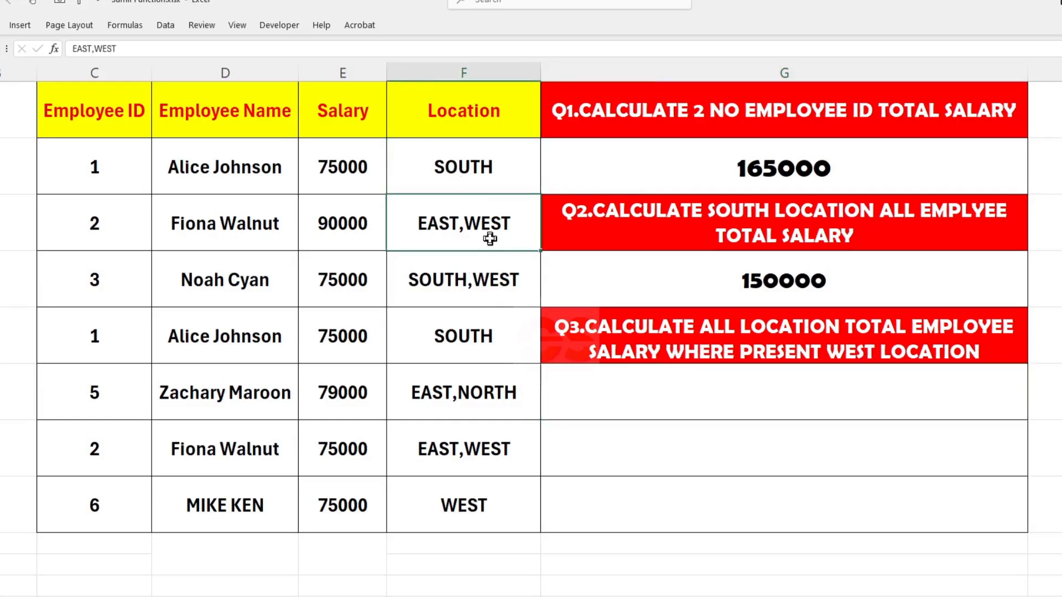
{"action": "left_click", "coordinate": [495, 289]}
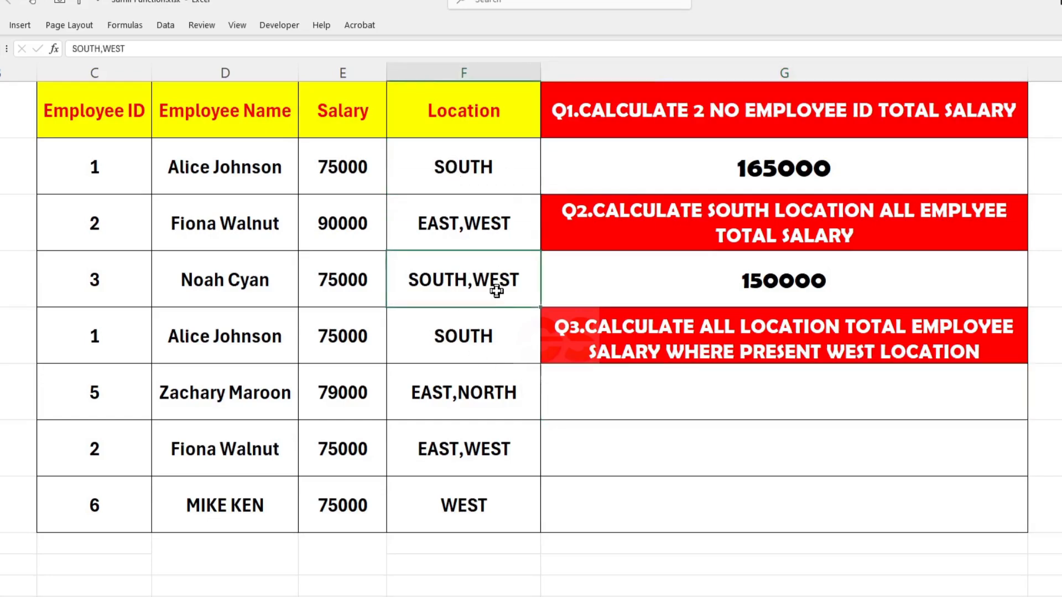
{"action": "left_click", "coordinate": [493, 498]}
- Calculate the WEST location's total salary in G6 with =SUMIF(F2:F8,F8,E2:E8)
{"action": "left_click", "coordinate": [723, 394]}
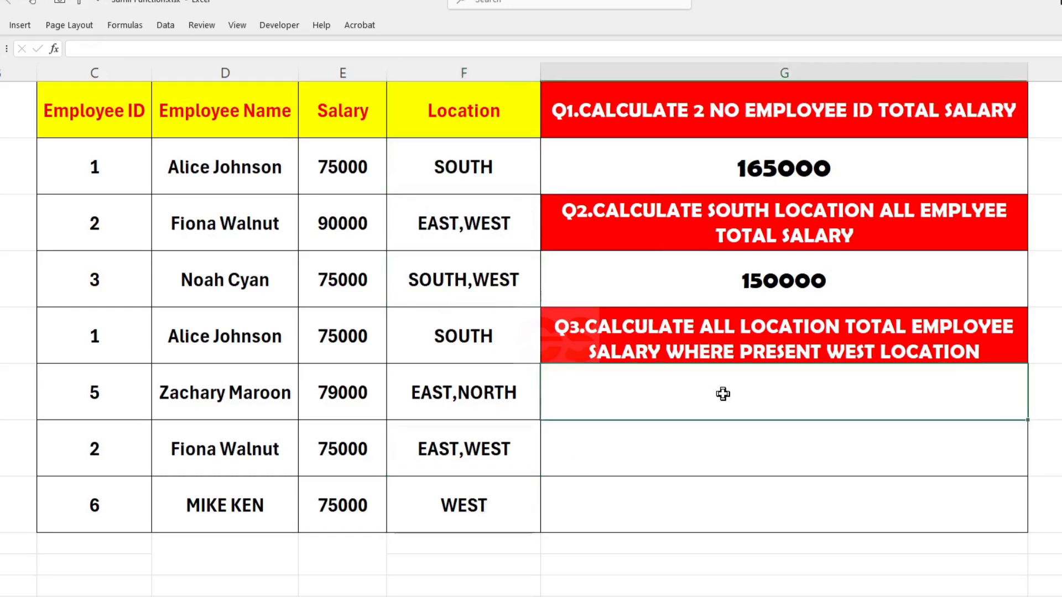
{"action": "type", "text": "="}
{"action": "type", "text": "au"}
{"action": "key", "text": "BackSpace"}
{"action": "key", "text": "BackSpace"}
{"action": "type", "text": "sum"}
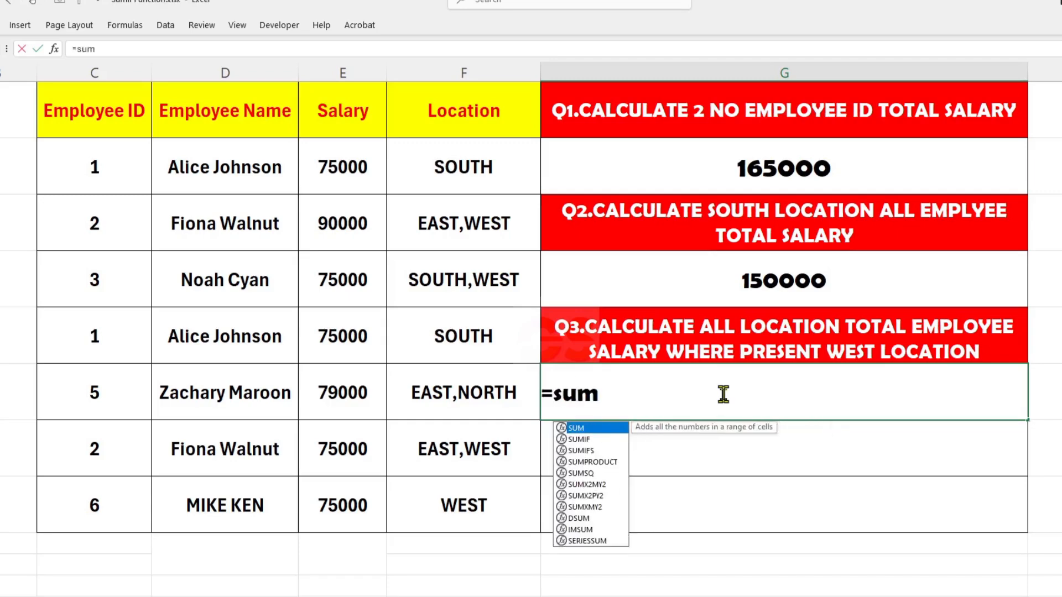
{"action": "type", "text": "if("}
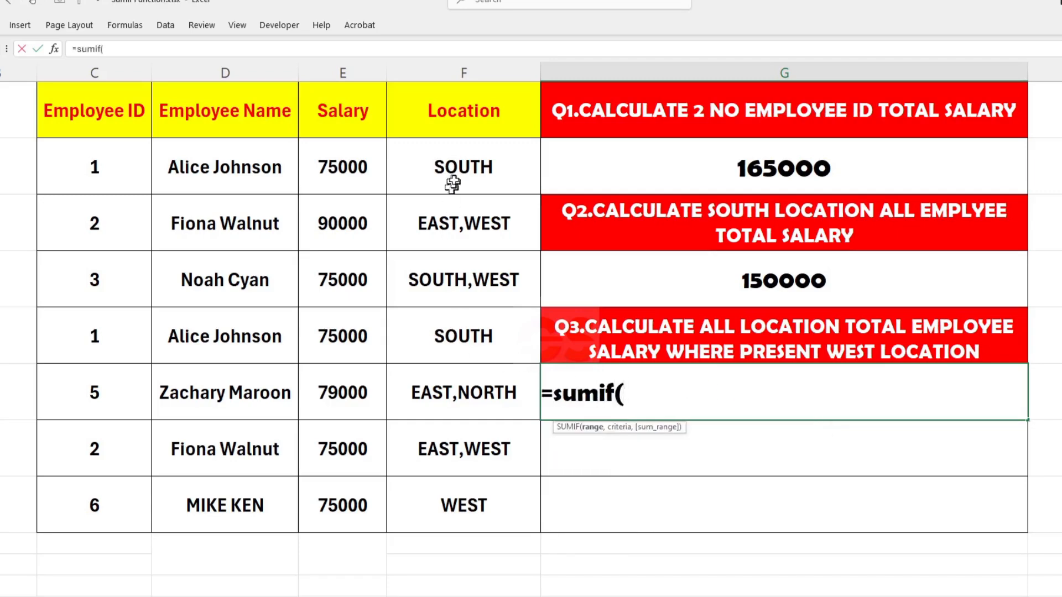
{"action": "left_click_drag", "start_coordinate": [450, 183], "coordinate": [452, 501]}
{"action": "type", "text": ","}
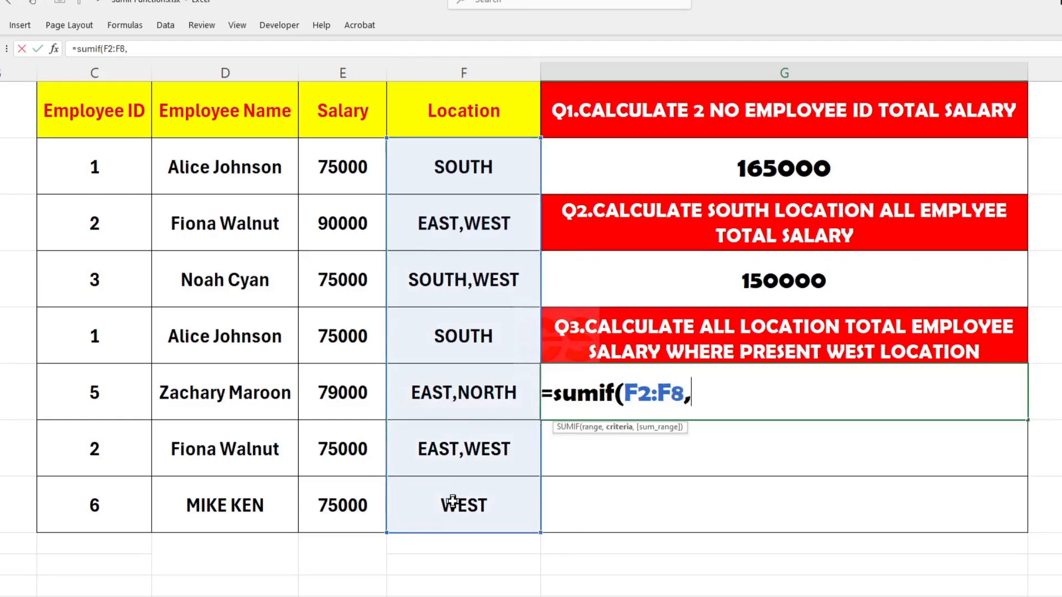
{"action": "left_click", "coordinate": [495, 511]}
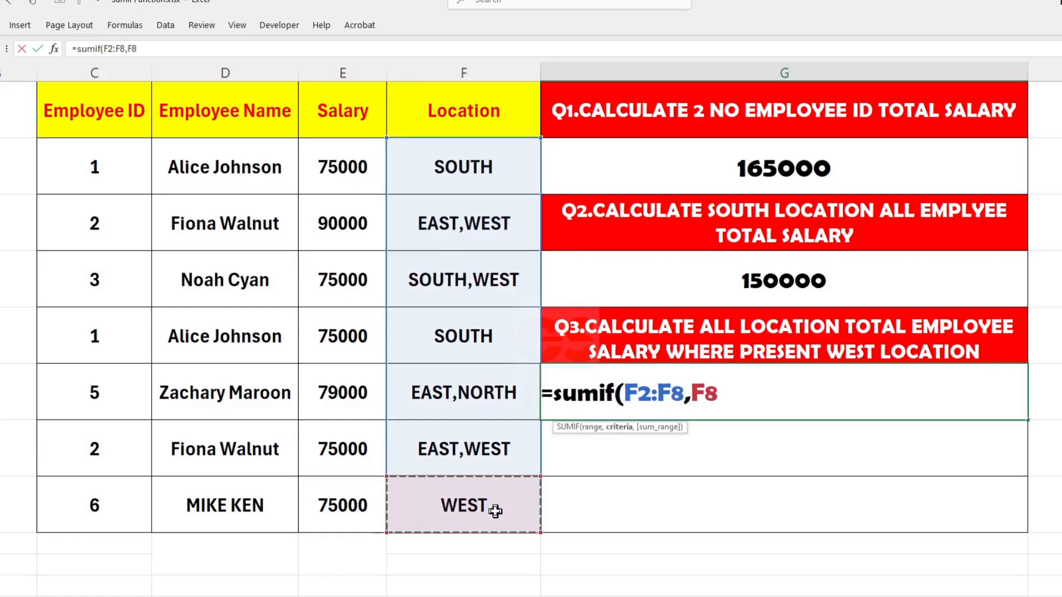
{"action": "type", "text": ","}
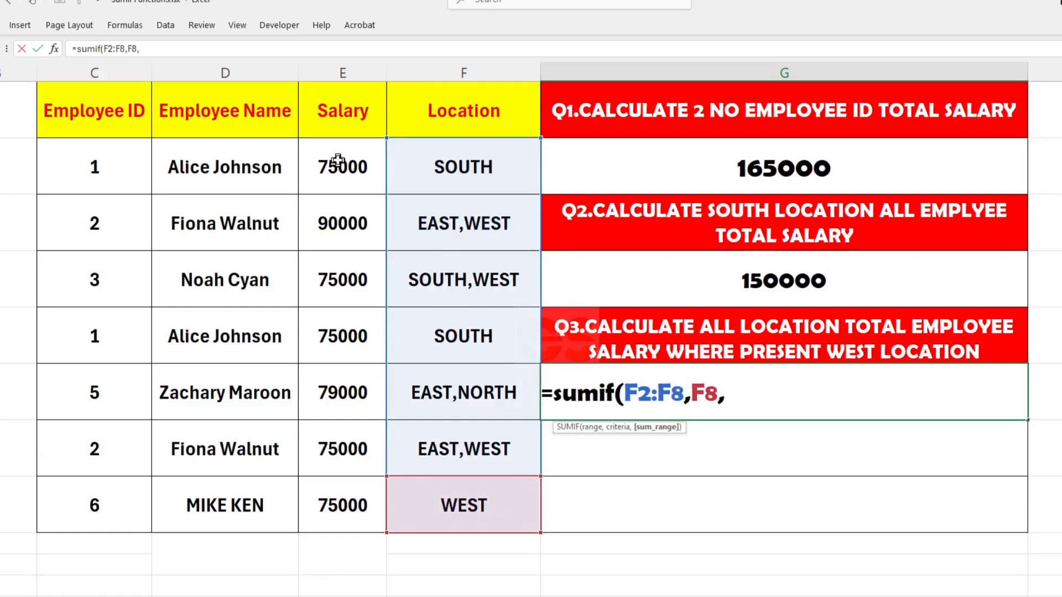
{"action": "left_click_drag", "start_coordinate": [334, 161], "coordinate": [362, 499]}
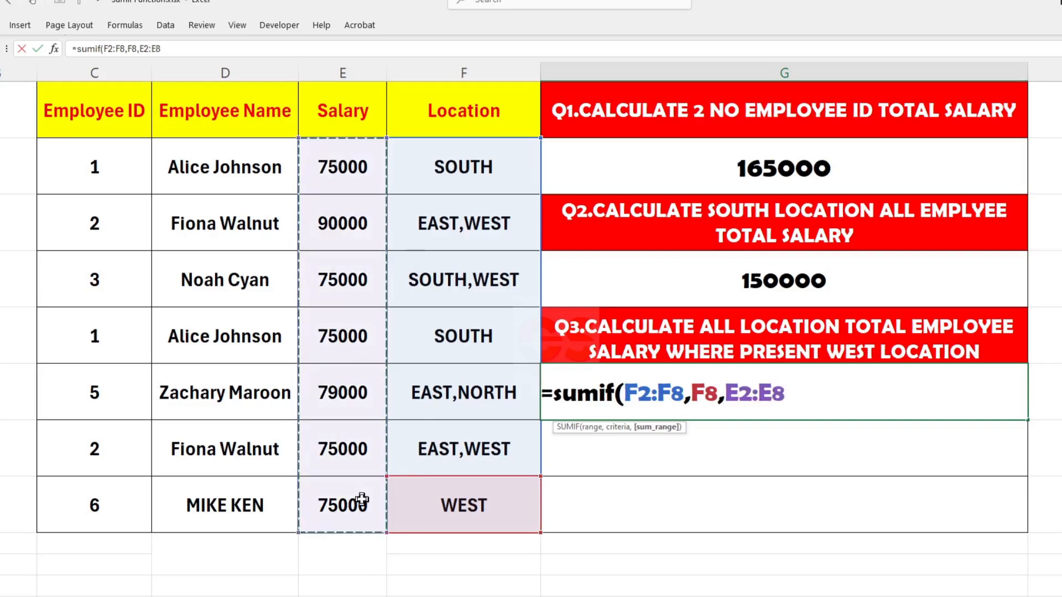
{"action": "type", "text": ")"}
{"action": "key", "text": "Return"}
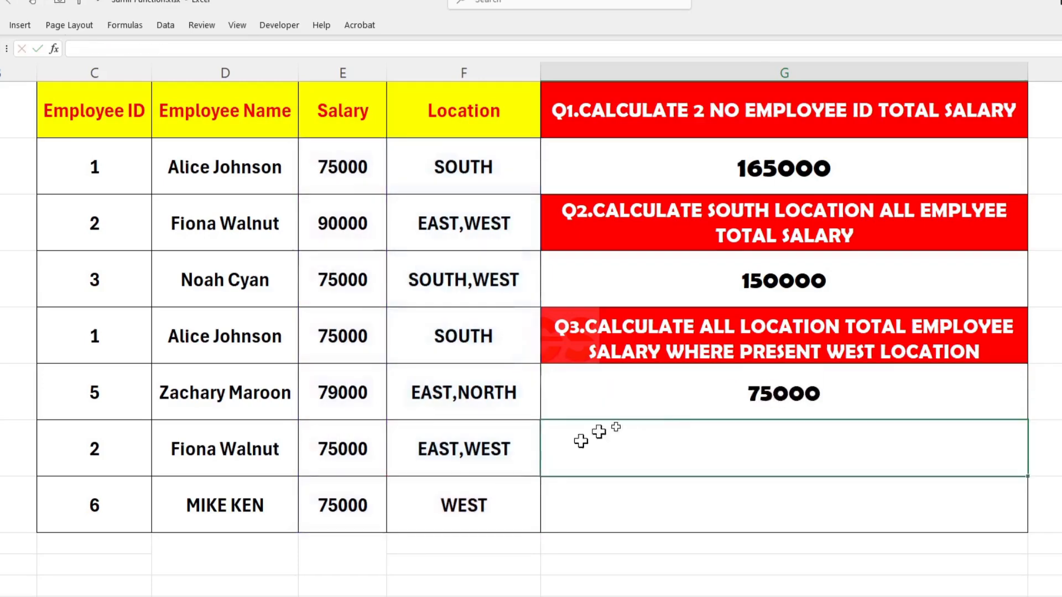
- Check the G6 formula against the Q3 question, the salary in E8 and the combined locations containing WEST
{"action": "left_click", "coordinate": [728, 415]}
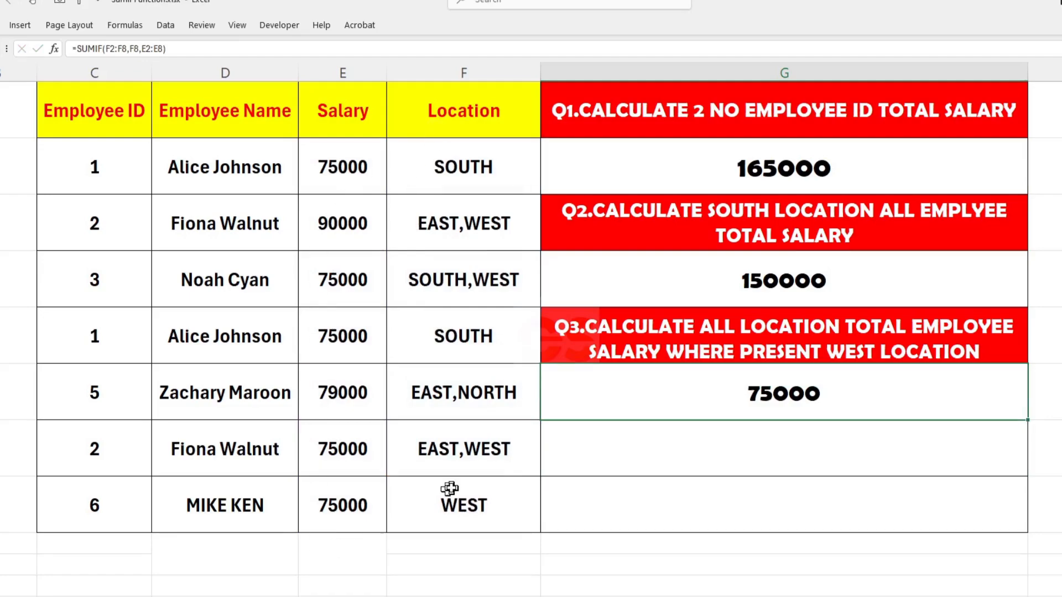
{"action": "left_click", "coordinate": [340, 503]}
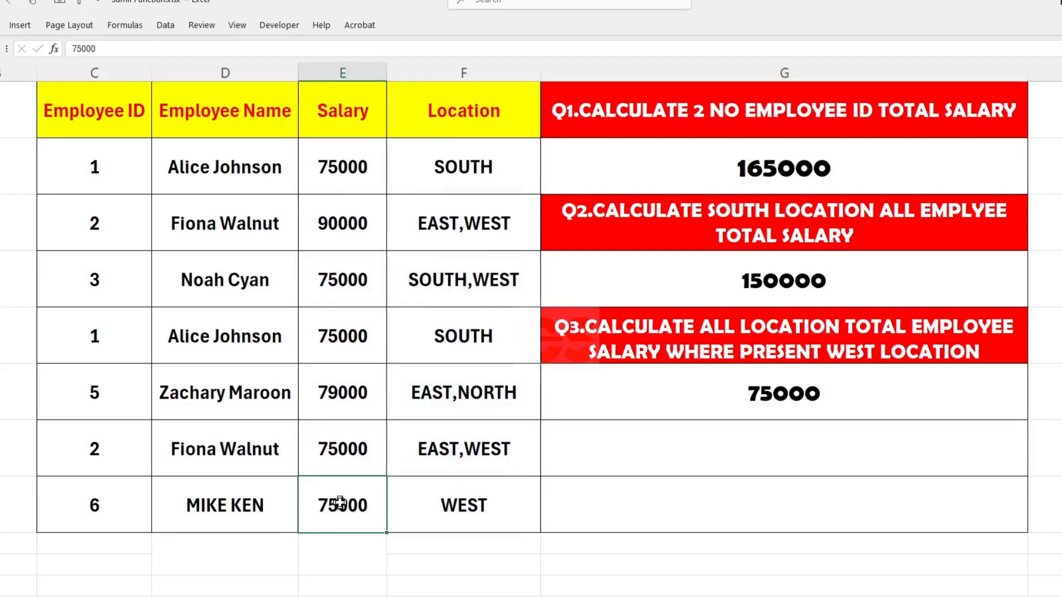
{"action": "left_click", "coordinate": [874, 349]}
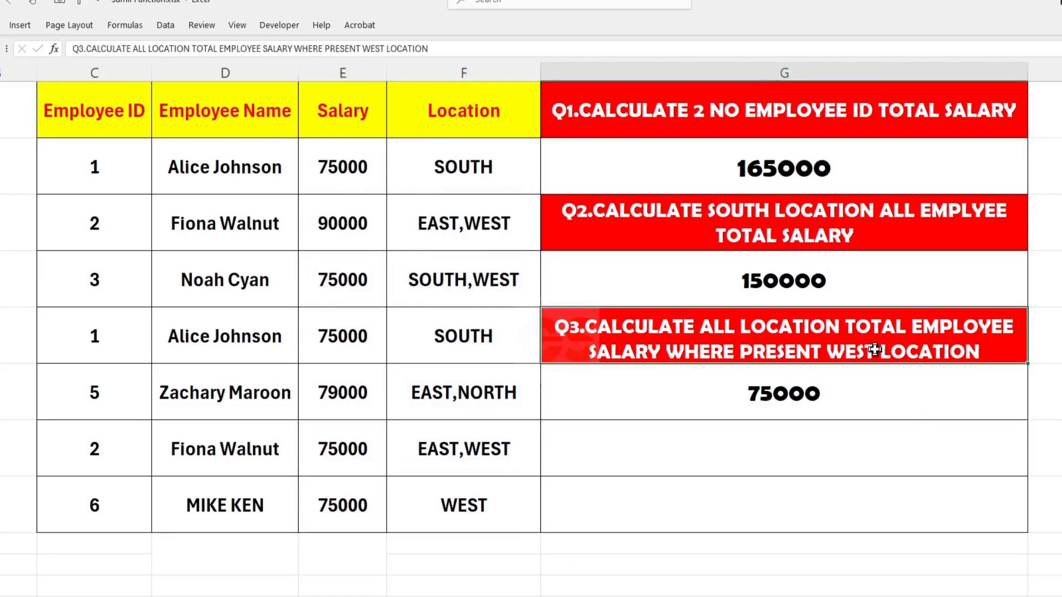
{"action": "left_click", "coordinate": [484, 219]}
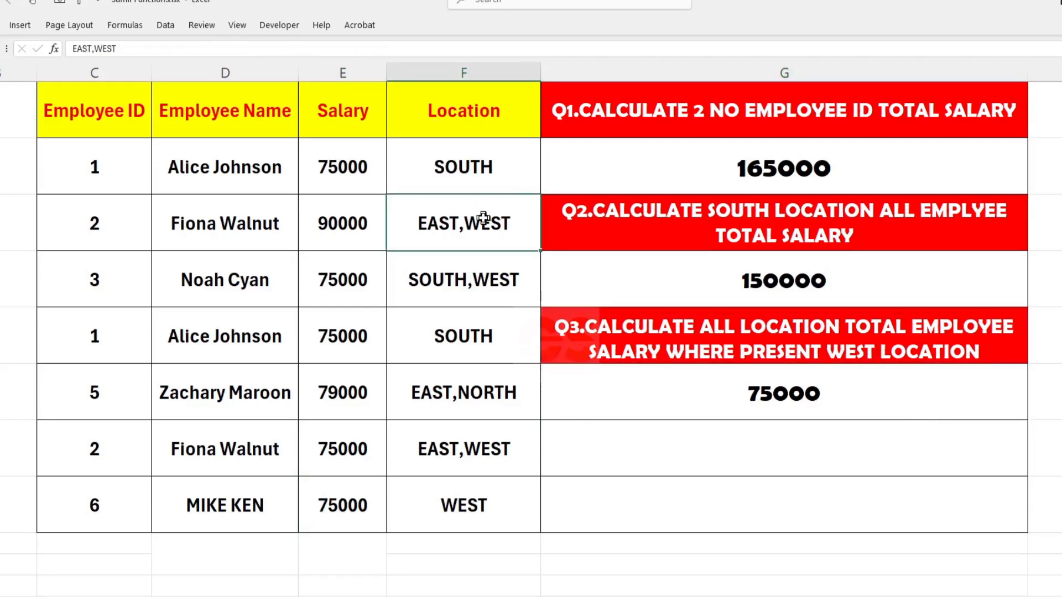
{"action": "left_click", "coordinate": [500, 293]}
{"action": "left_click", "coordinate": [495, 460]}
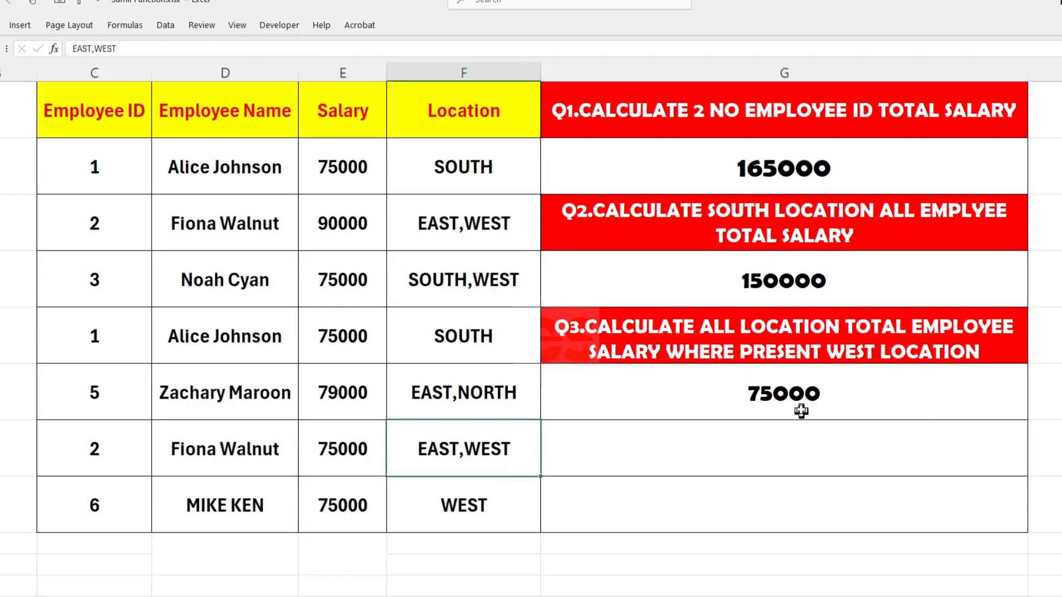
- Remove the F8 criterion and the E2:E8 sum range from the SUMIF formula in G6, keeping the F2:F8 range
{"action": "left_click", "coordinate": [776, 406]}
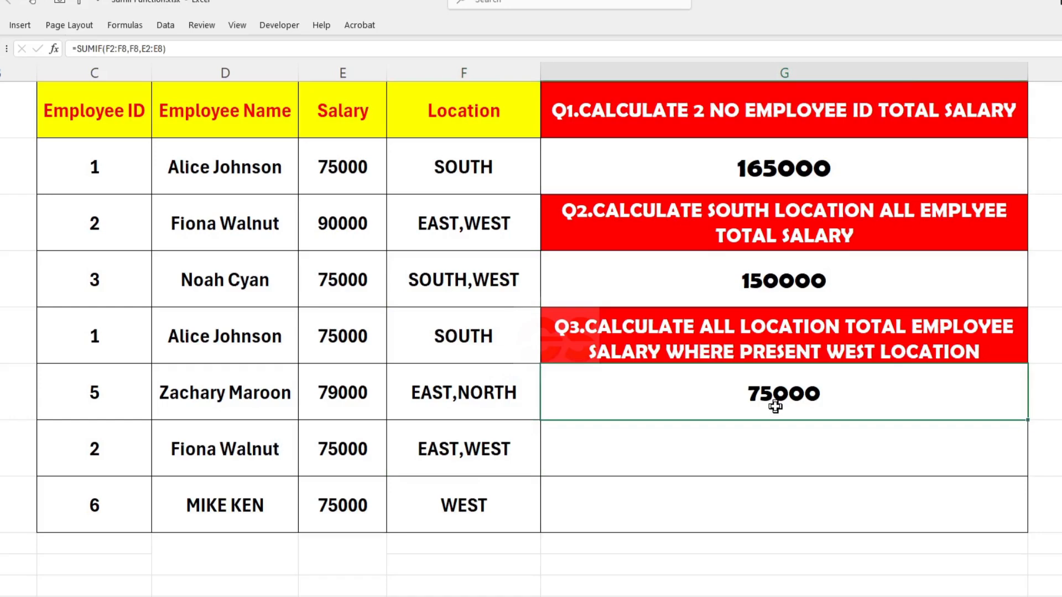
{"action": "double_click", "coordinate": [775, 407]}
{"action": "left_click", "coordinate": [700, 395]}
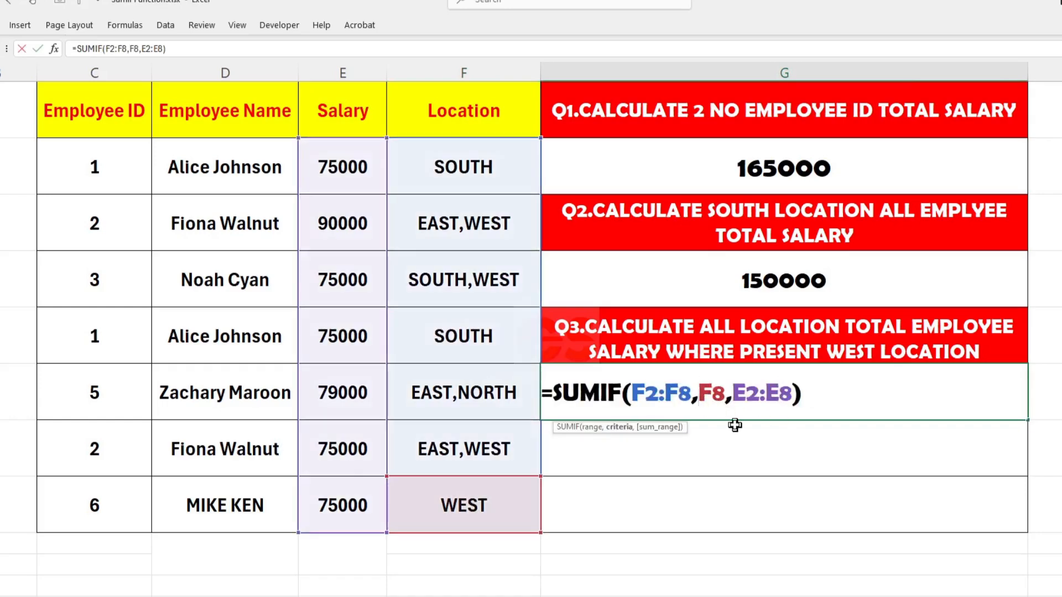
{"action": "key", "text": "Delete"}
{"action": "key", "text": "Delete"}
{"action": "key", "text": "Delete"}
{"action": "key", "text": "Delete"}
{"action": "key", "text": "Delete"}
{"action": "key", "text": "Delete"}
{"action": "key", "text": "Delete"}
{"action": "key", "text": "Delete"}
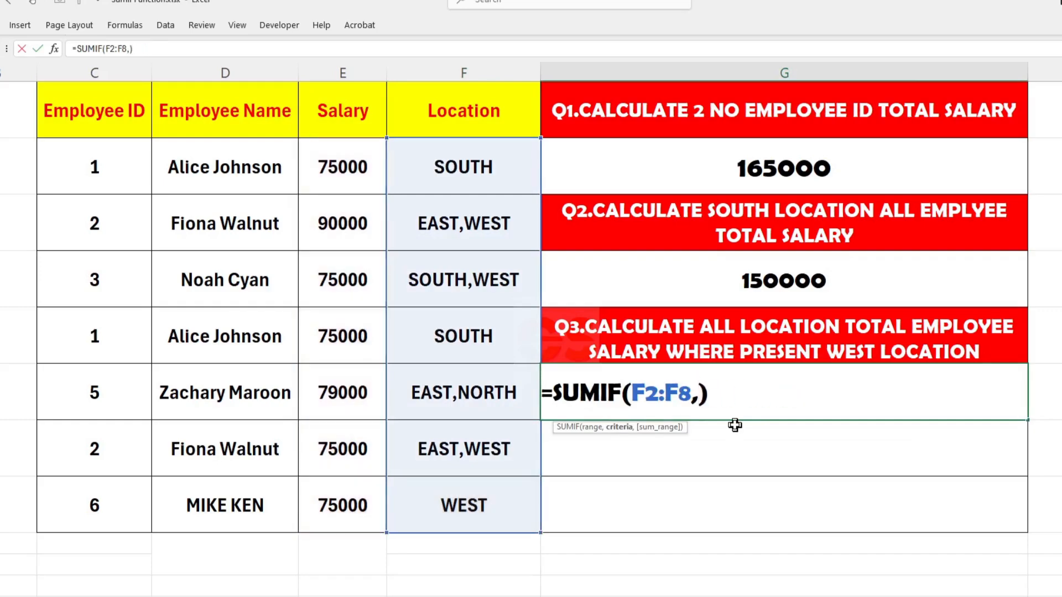
- Complete the G6 formula with a wildcard criterion as =SUMIF(F2:F8,"*WEST*",E2:E8)
{"action": "type", "text": "\""}
{"action": "type", "text": "*"}
{"action": "type", "text": "we"}
{"action": "key", "text": "BackSpace"}
{"action": "key", "text": "BackSpace"}
{"action": "type", "text": "W"}
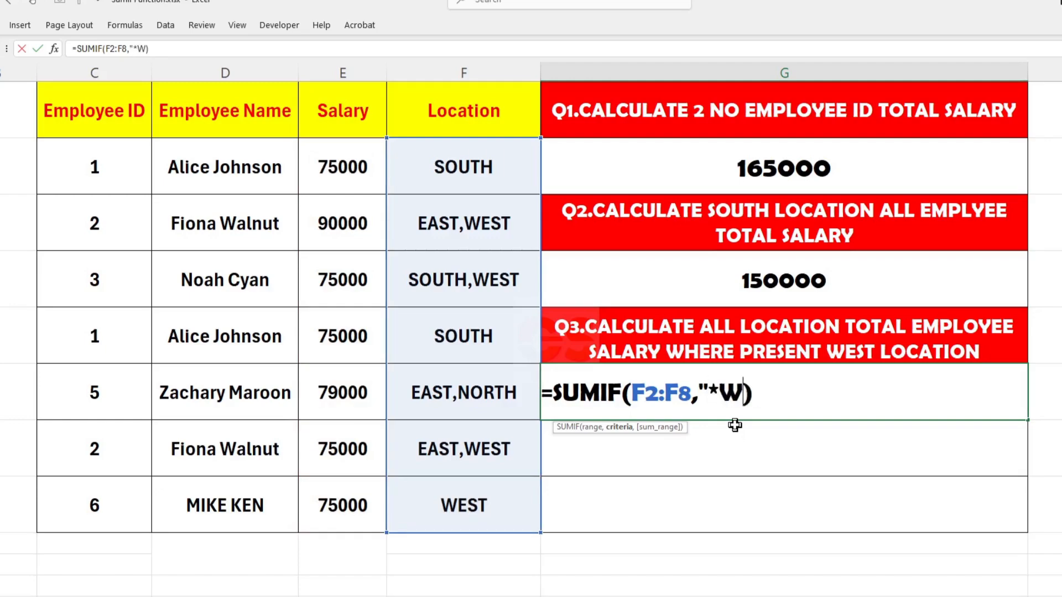
{"action": "type", "text": "EST"}
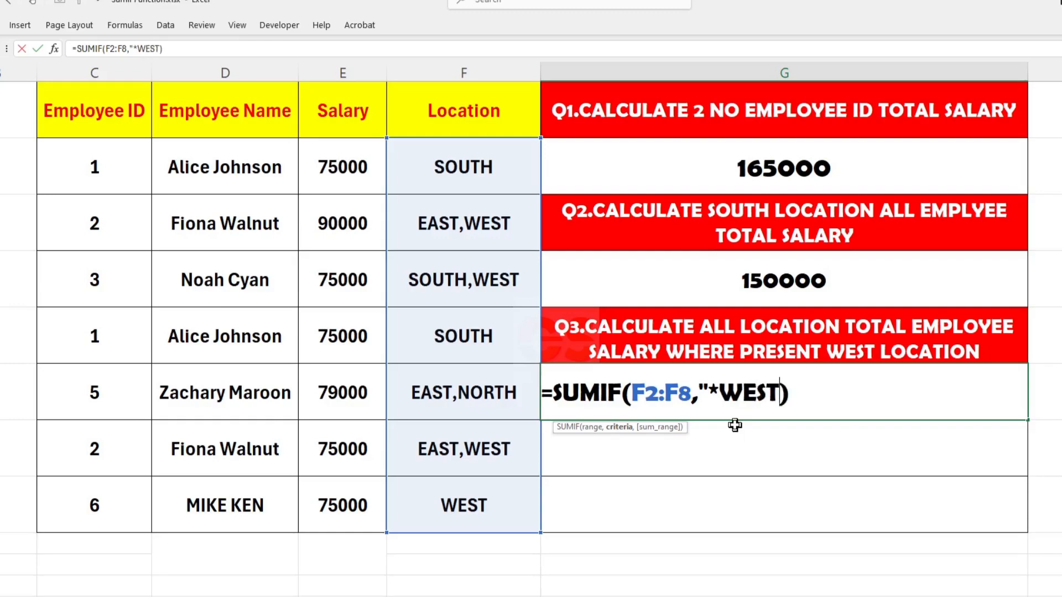
{"action": "type", "text": "*\","}
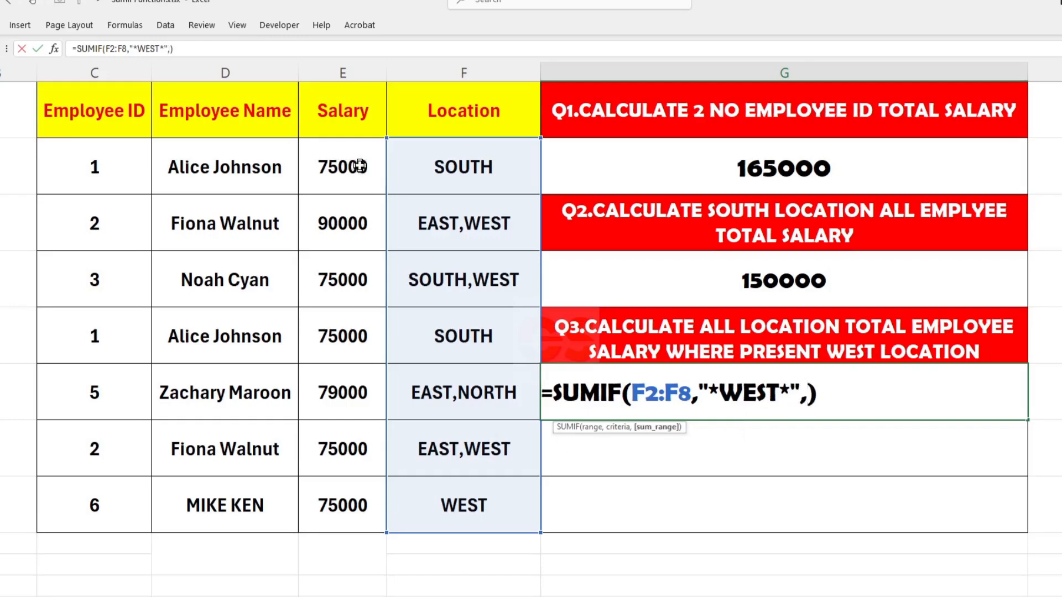
{"action": "left_click_drag", "start_coordinate": [355, 166], "coordinate": [343, 483]}
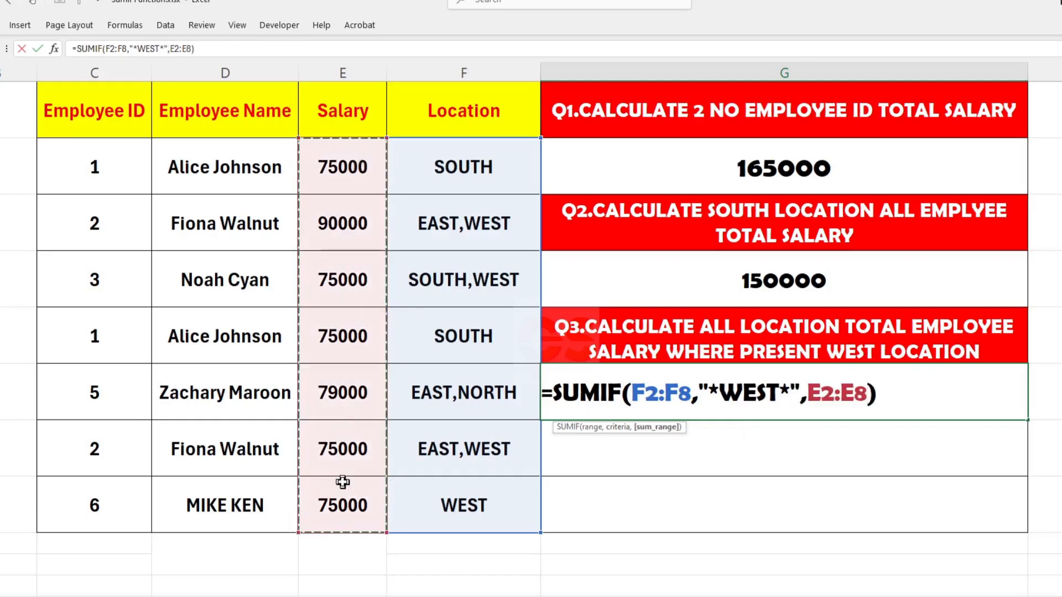
{"action": "type", "text": ")"}
{"action": "key", "text": "BackSpace"}
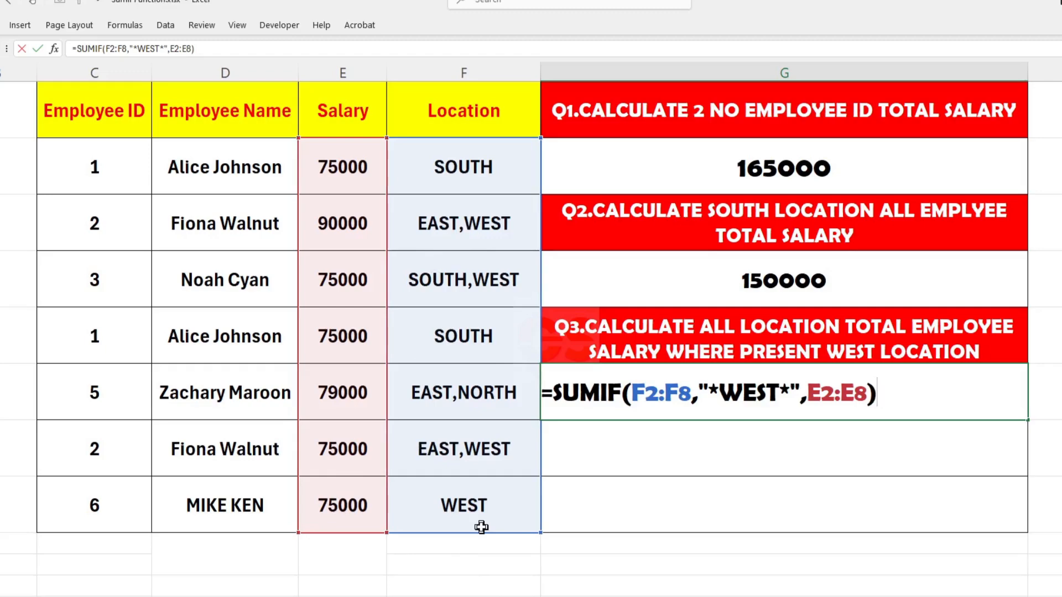
{"action": "key", "text": "Return"}
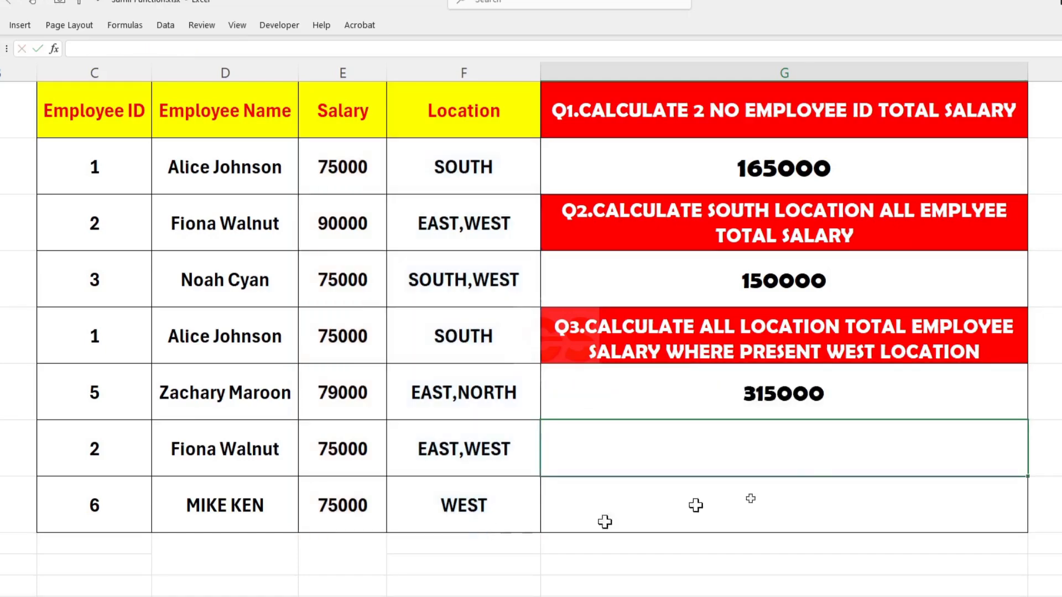
- Cross-check the G6 total by adding the matching salaries in G8 with =E3+E4+E7+E8, and clear G8 again
{"action": "left_click", "coordinate": [824, 393]}
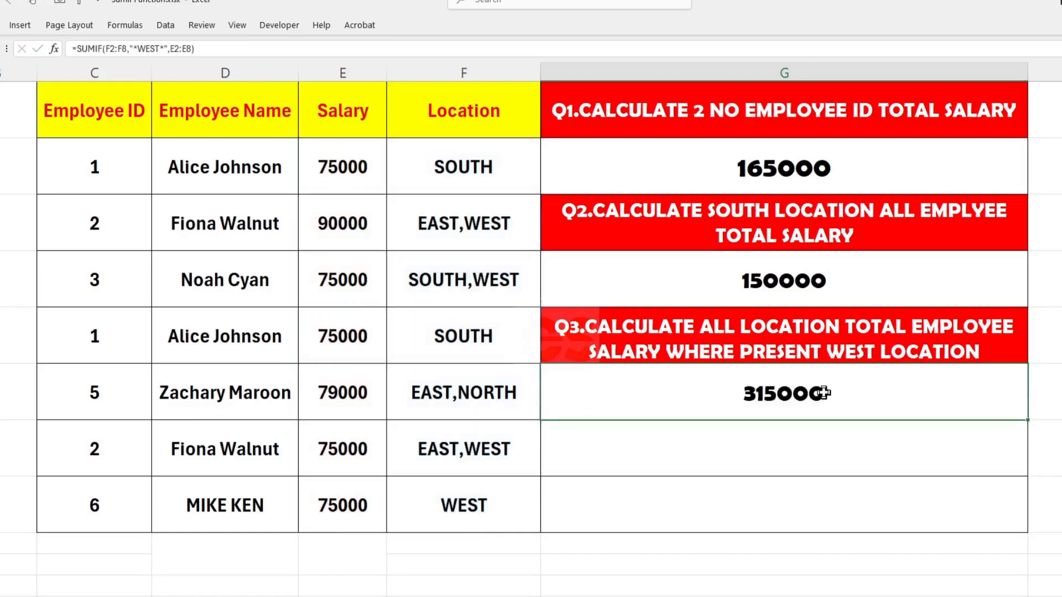
{"action": "left_click", "coordinate": [620, 515]}
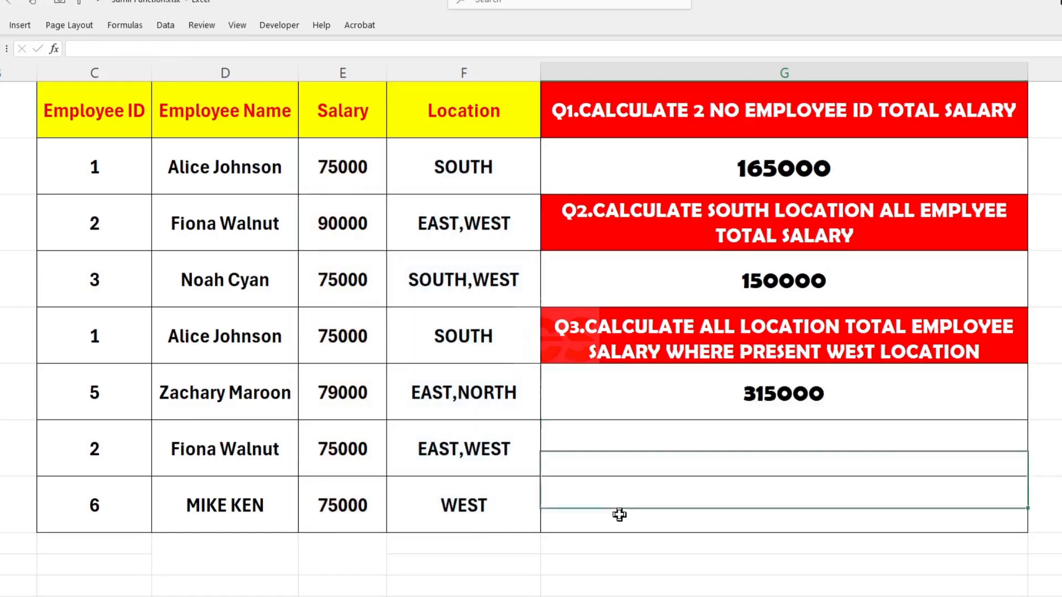
{"action": "type", "text": "="}
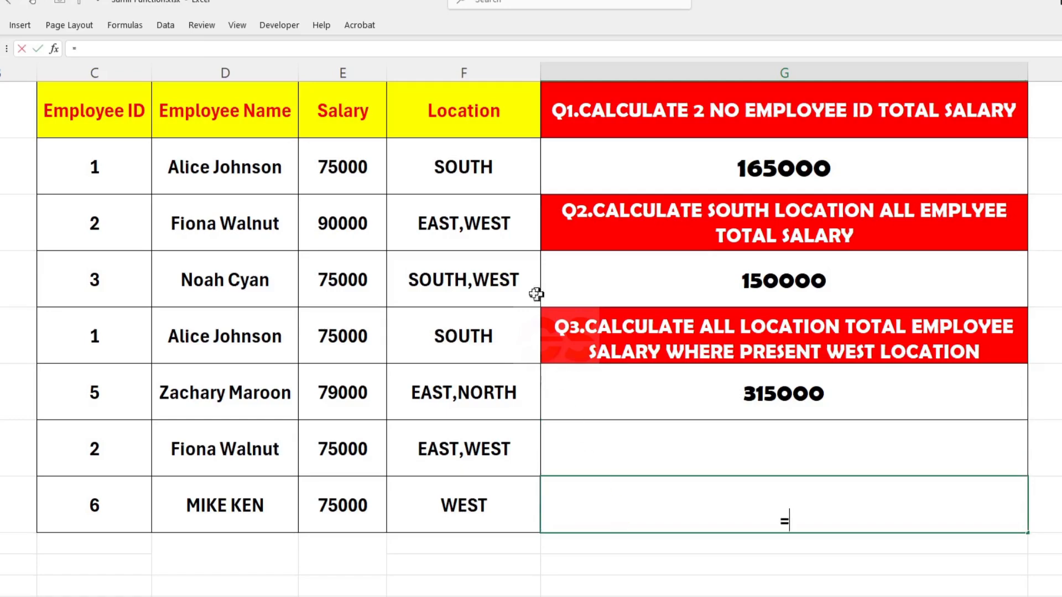
{"action": "left_click", "coordinate": [342, 224]}
{"action": "type", "text": "+"}
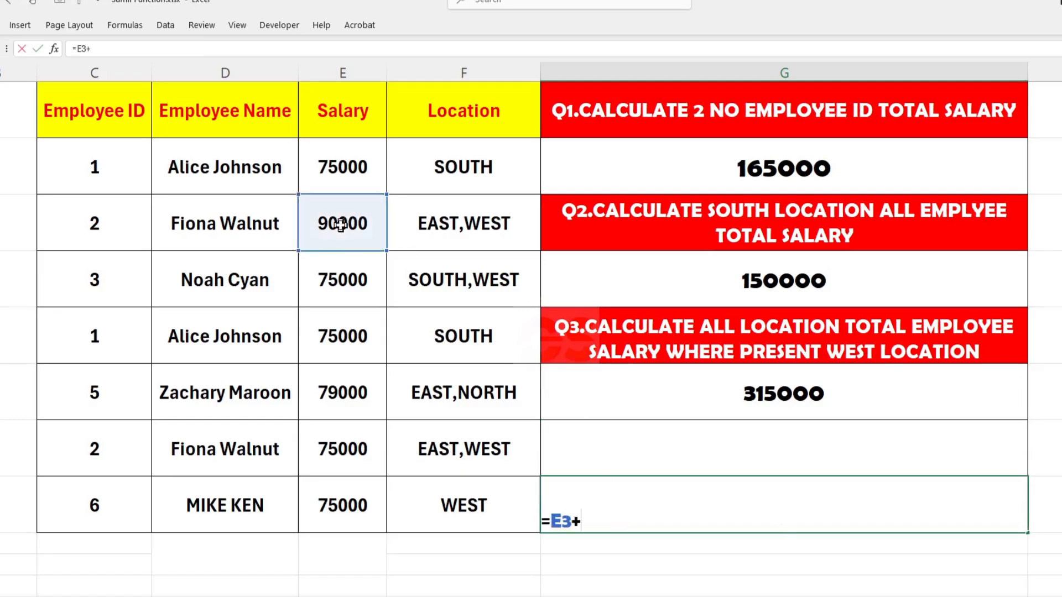
{"action": "left_click", "coordinate": [344, 280]}
{"action": "type", "text": "+"}
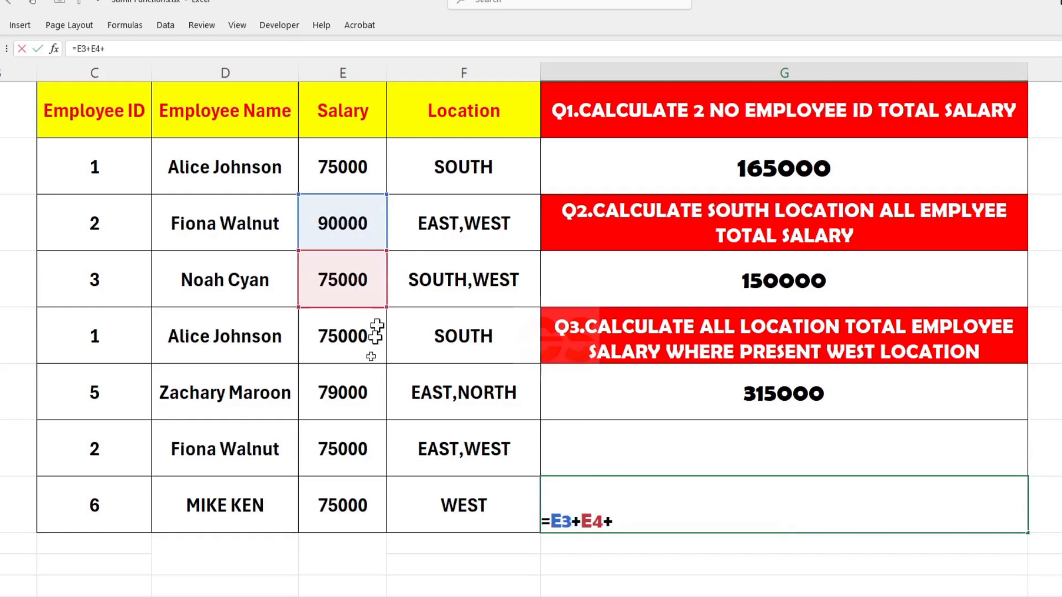
{"action": "left_click", "coordinate": [342, 449]}
{"action": "type", "text": "+"}
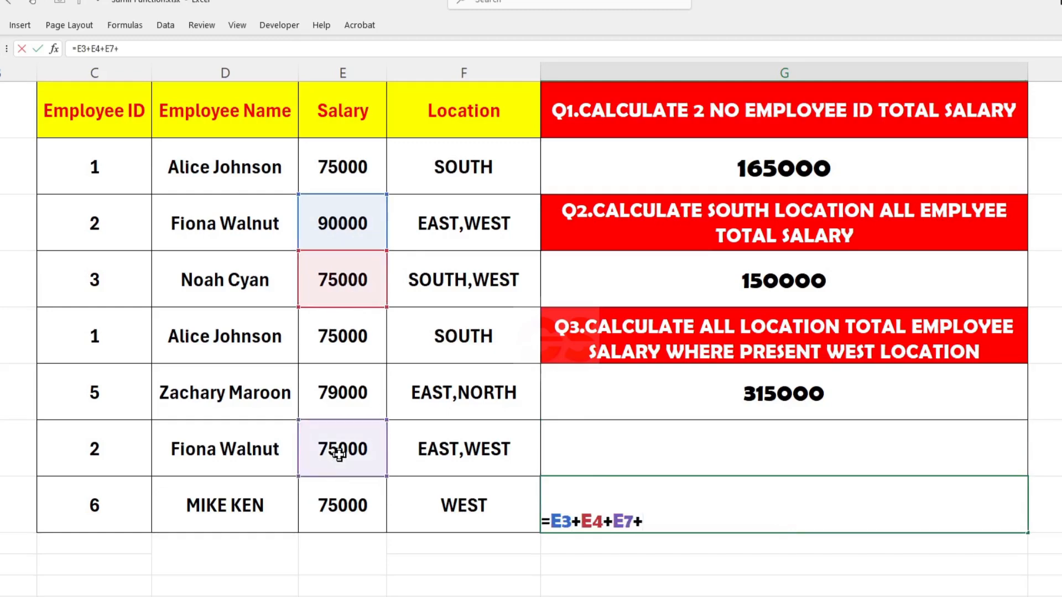
{"action": "left_click", "coordinate": [343, 498]}
{"action": "key", "text": "Return"}
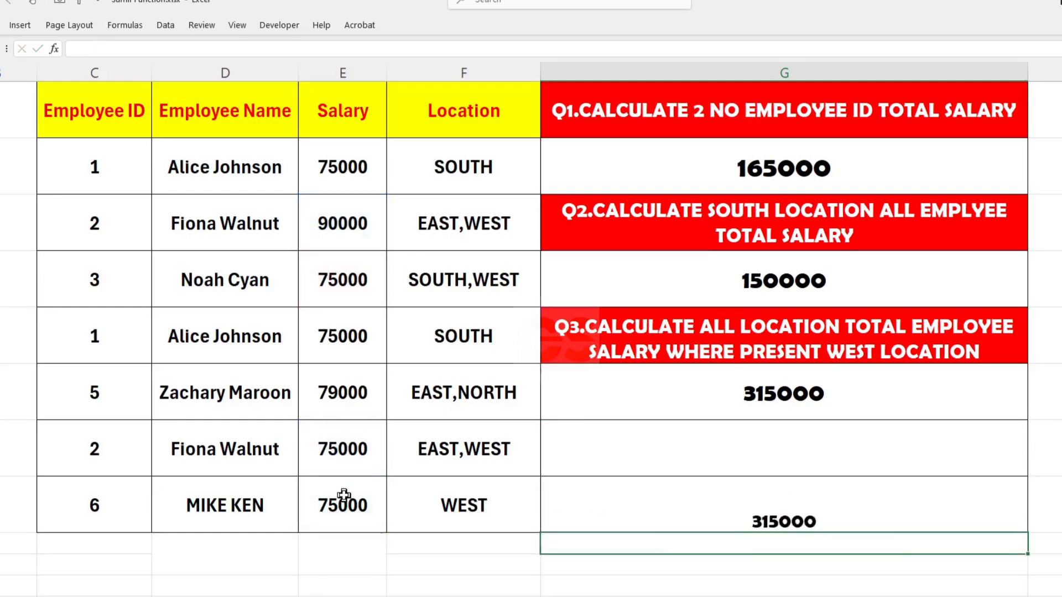
{"action": "left_click", "coordinate": [773, 514]}
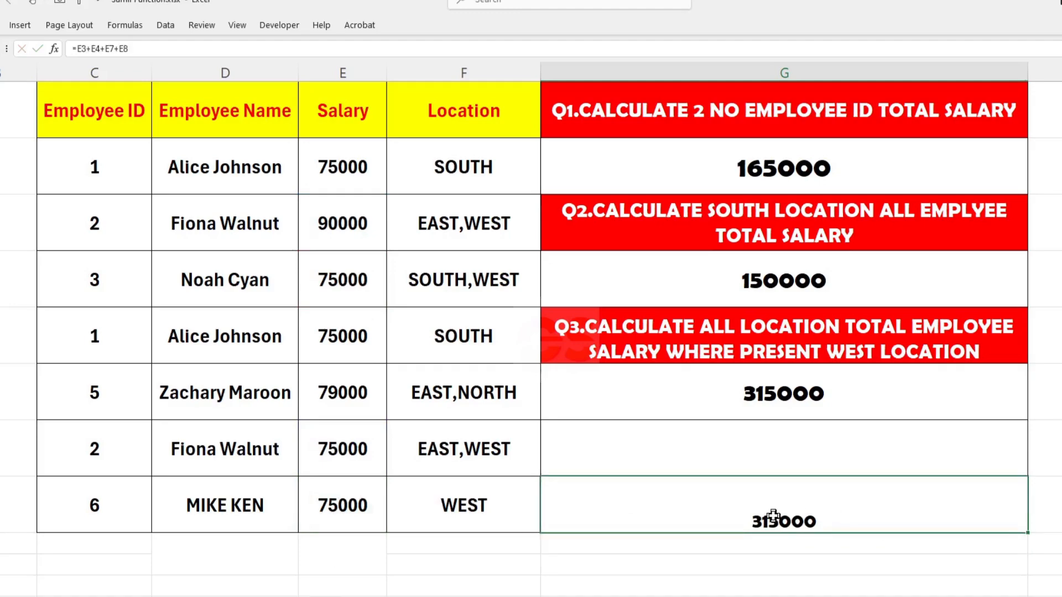
{"action": "key", "text": "Delete"}
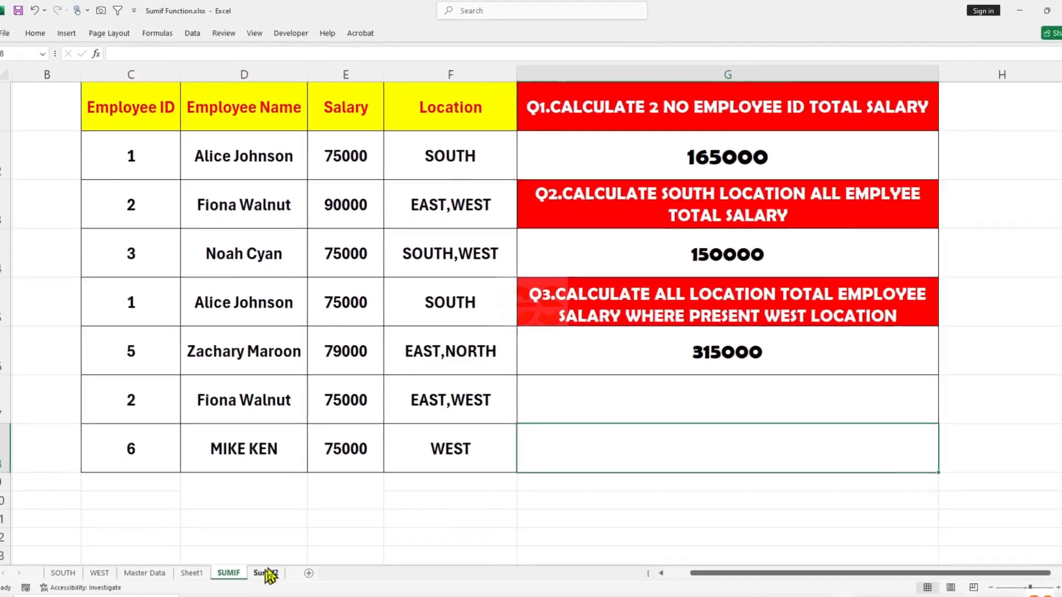
- Switch to the Sumif2 sheet and clear the existing answers under both red question rows, C11 and C14
{"action": "left_click", "coordinate": [266, 573]}
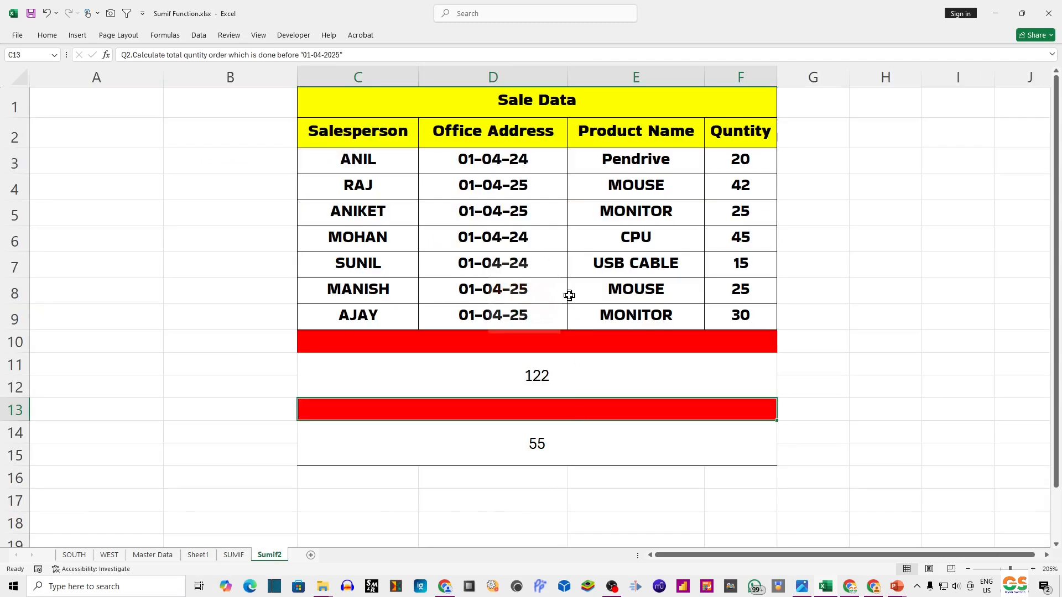
{"action": "left_click", "coordinate": [551, 376]}
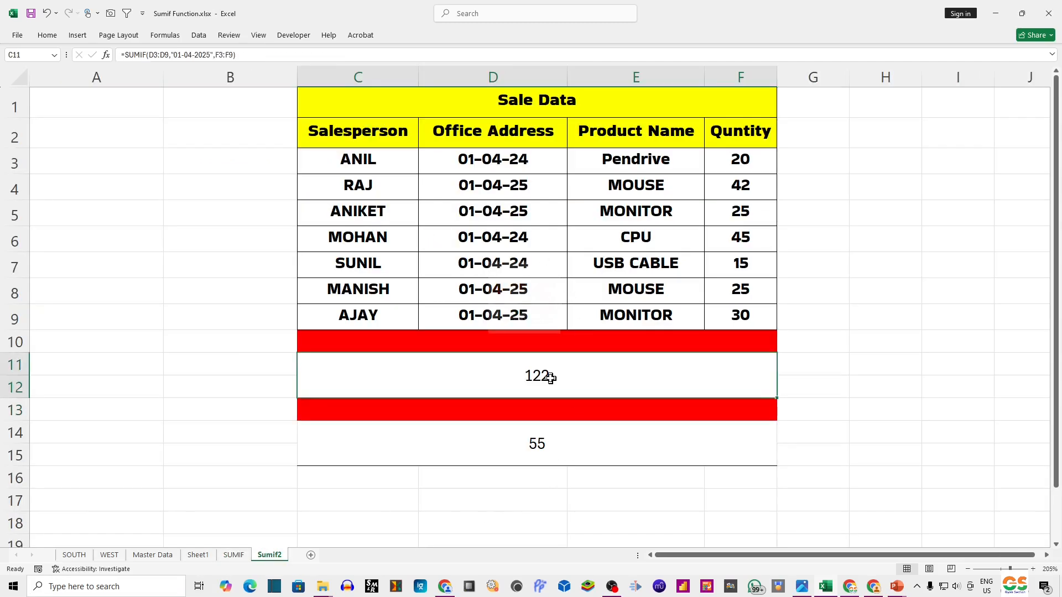
{"action": "key", "text": "Delete"}
{"action": "left_click", "coordinate": [551, 446]}
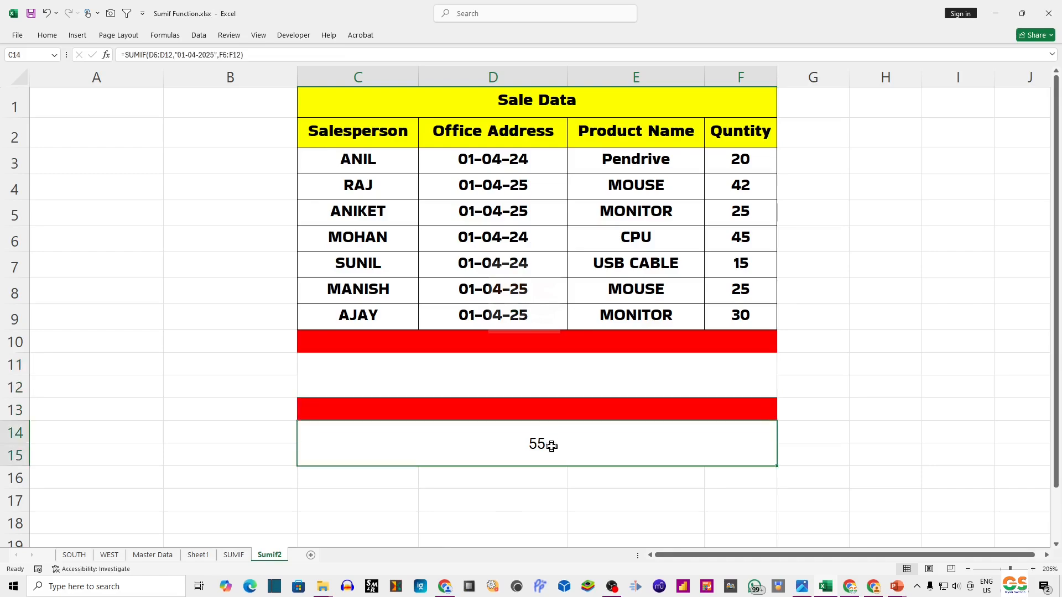
{"action": "key", "text": "Delete"}
{"action": "left_click", "coordinate": [467, 369]}
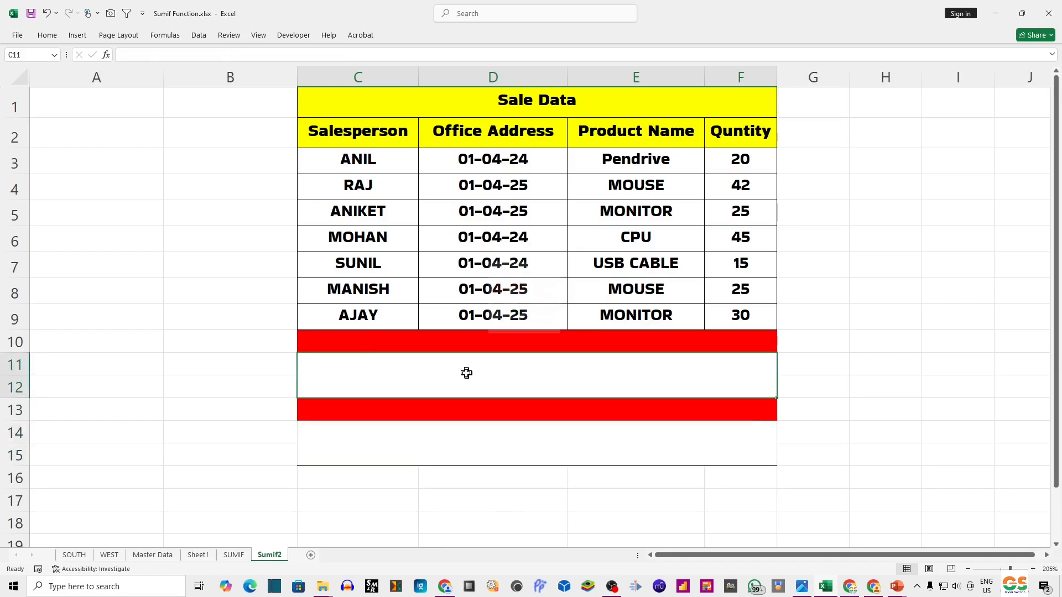
- Set the font colour of the first question heading in C10 to white
{"action": "left_click", "coordinate": [370, 346]}
{"action": "left_click", "coordinate": [47, 35]}
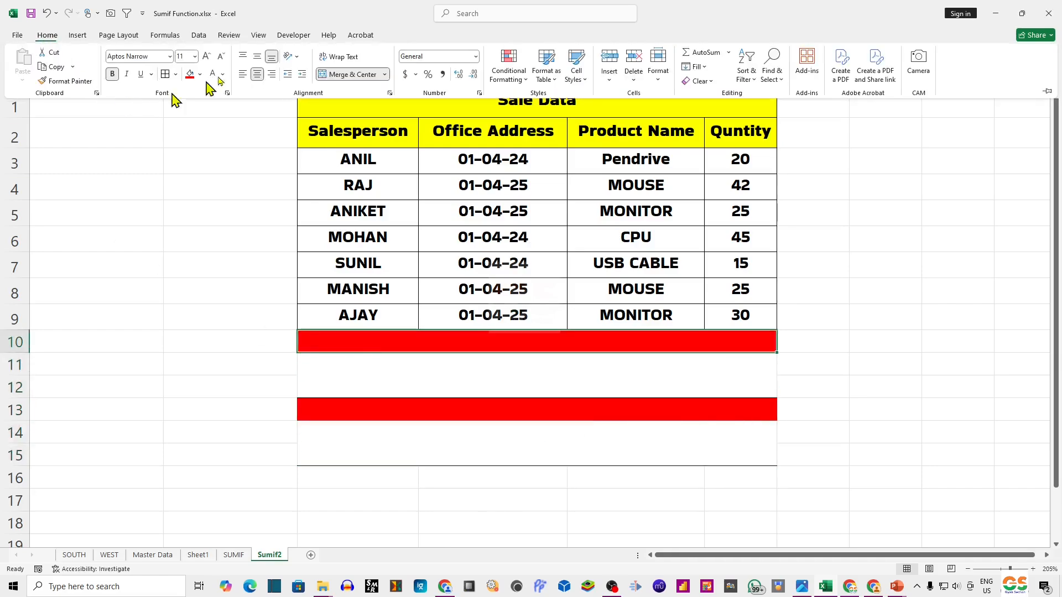
{"action": "left_click", "coordinate": [217, 81]}
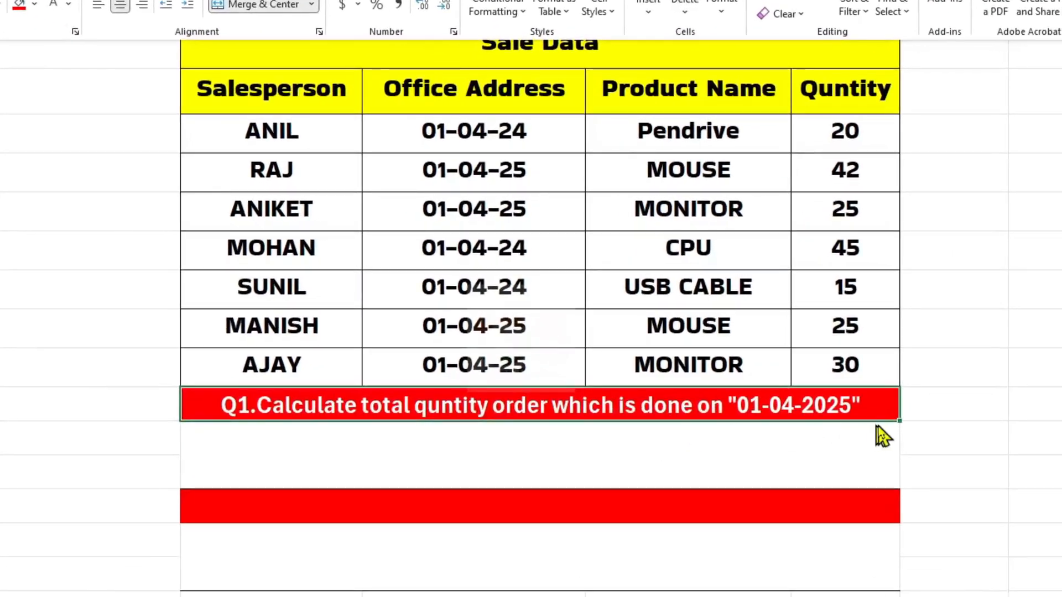
{"action": "left_click", "coordinate": [432, 463]}
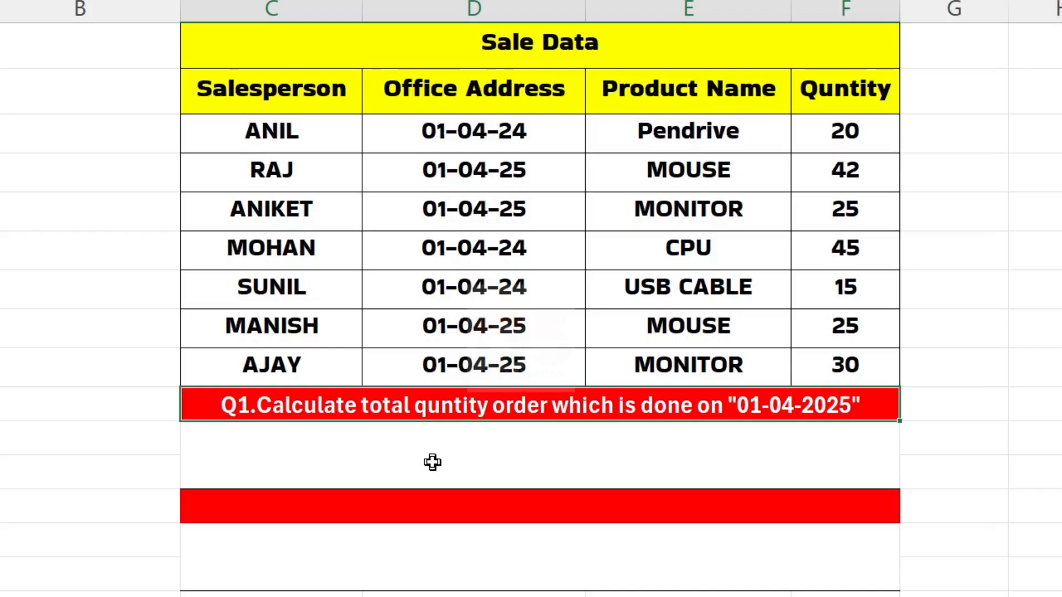
{"action": "key", "text": "BackSpace"}
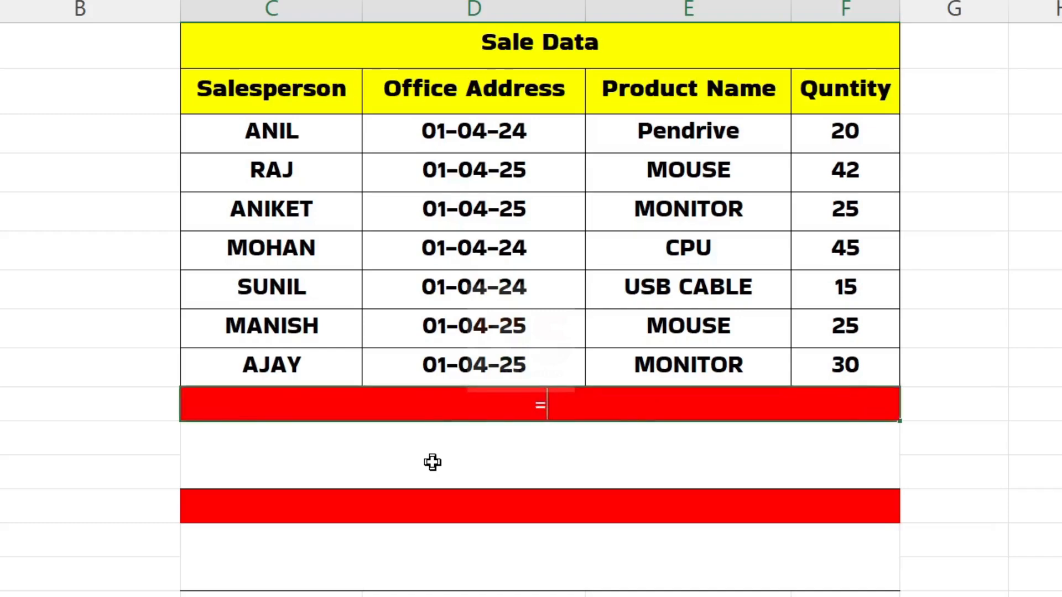
{"action": "key", "text": "Escape"}
- Answer Q1 in C11 with =SUMIF(D3:D9,D9,F3:F9), using the date in D9 as the criterion
{"action": "left_click", "coordinate": [432, 462]}
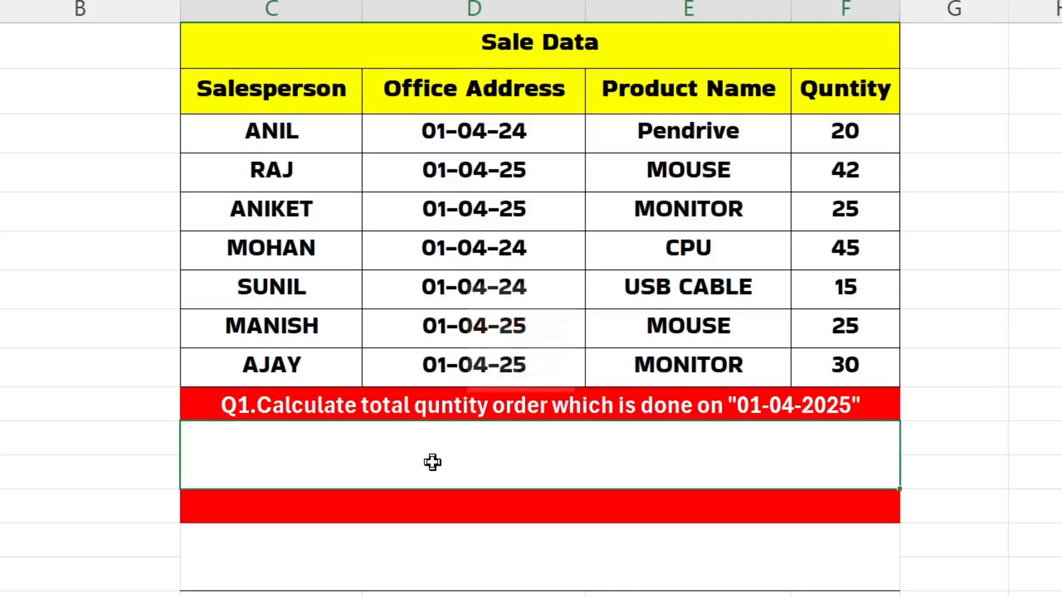
{"action": "type", "text": "=SUMI"}
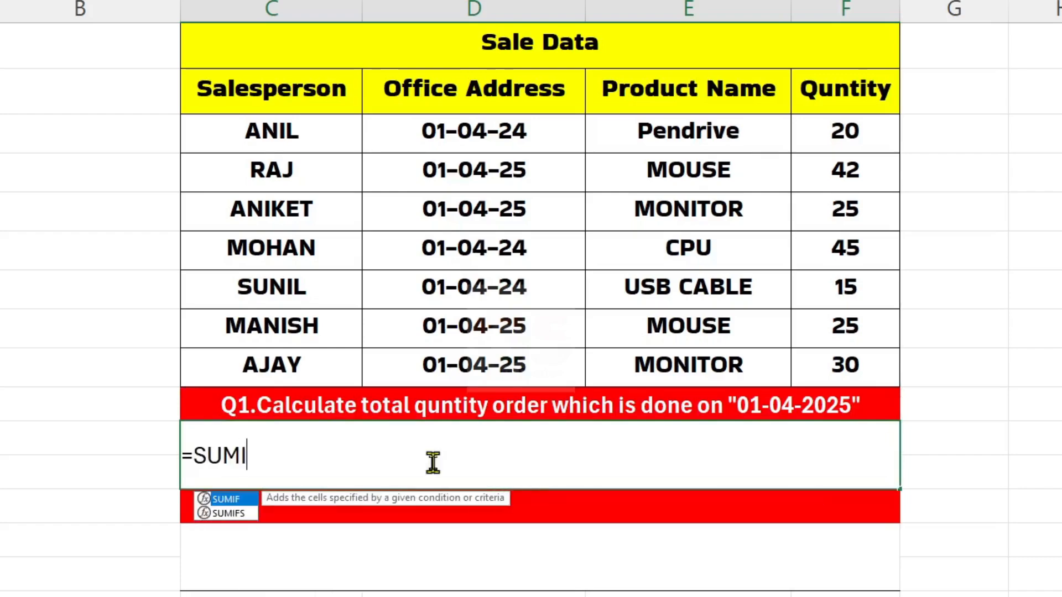
{"action": "type", "text": "F("}
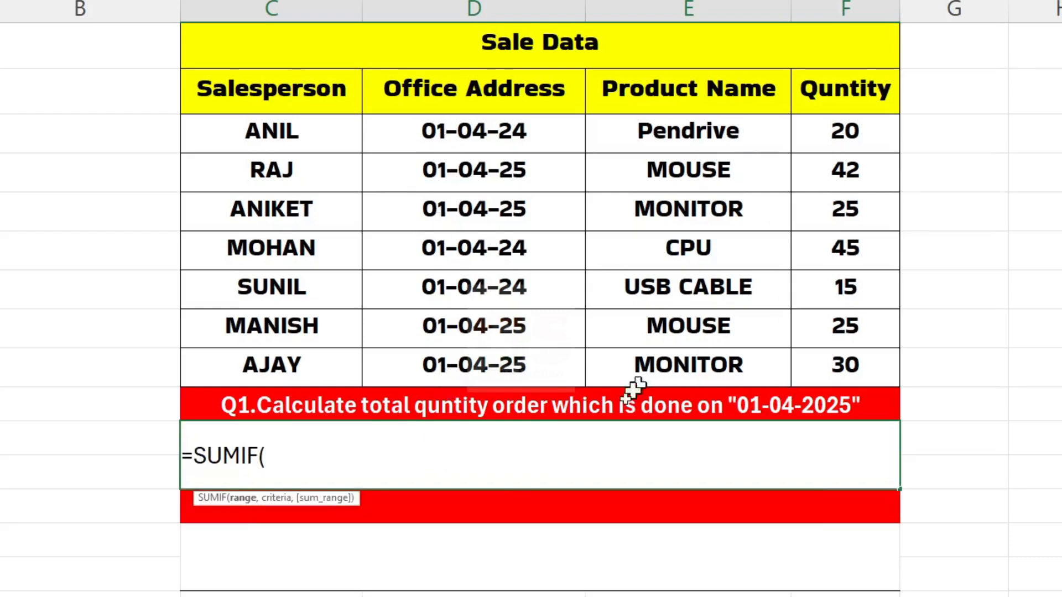
{"action": "left_click_drag", "start_coordinate": [493, 137], "coordinate": [485, 356]}
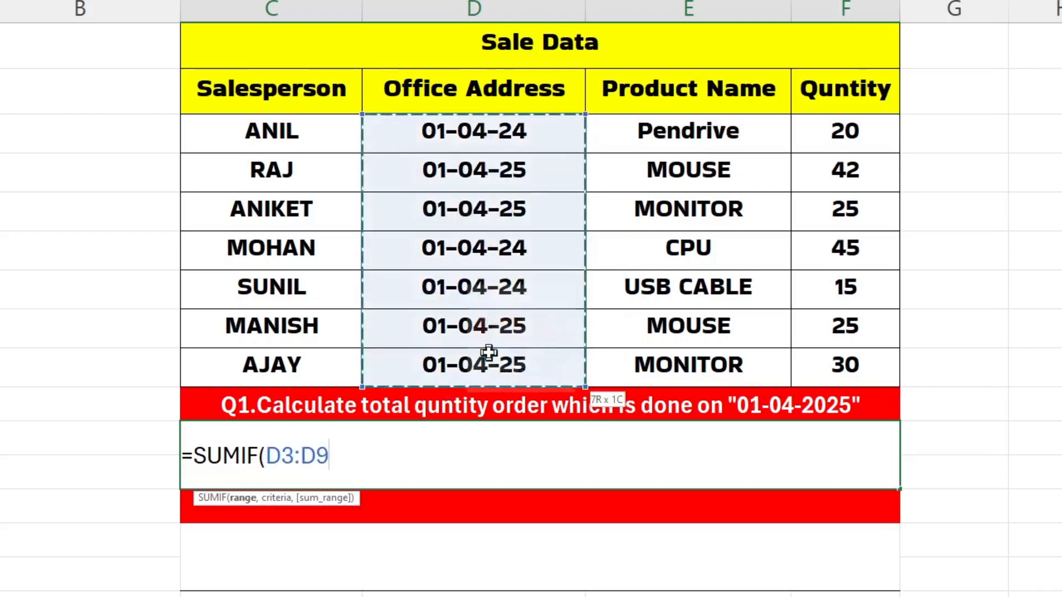
{"action": "type", "text": ","}
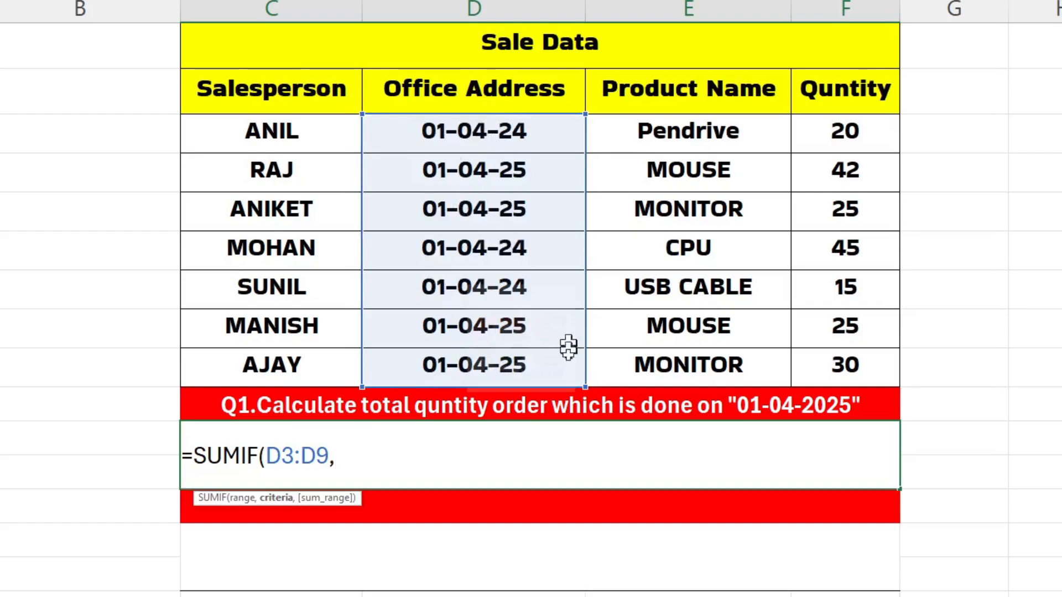
{"action": "left_click", "coordinate": [491, 372]}
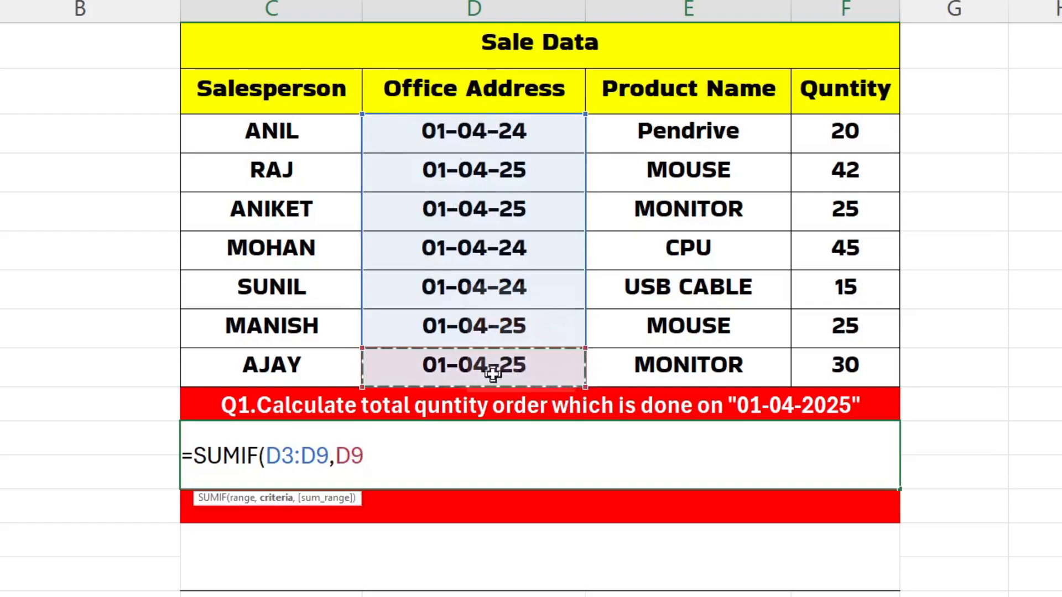
{"action": "type", "text": ","}
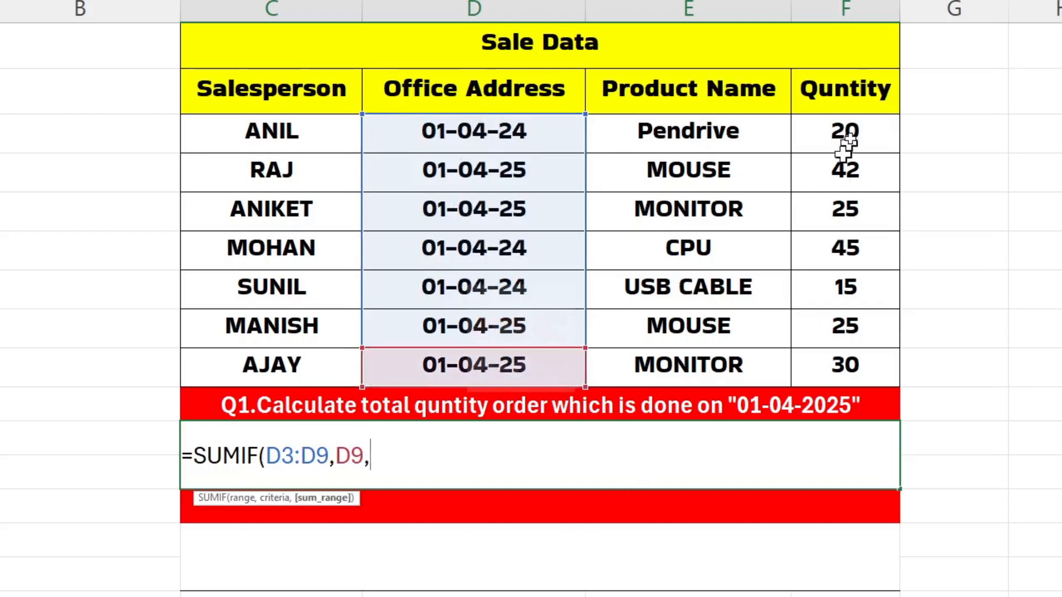
{"action": "left_click_drag", "start_coordinate": [861, 127], "coordinate": [851, 379]}
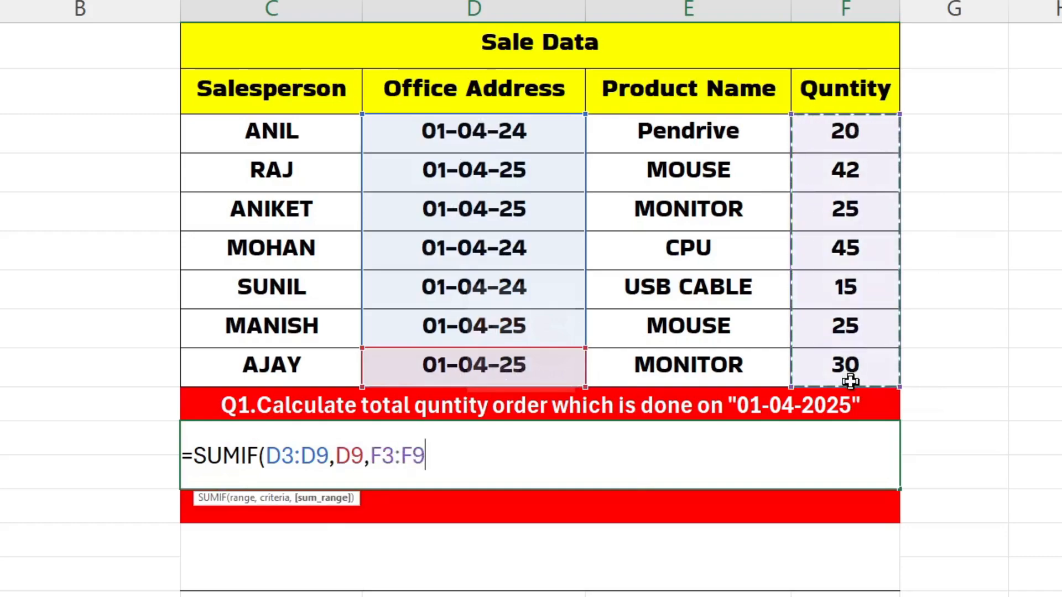
{"action": "type", "text": ")"}
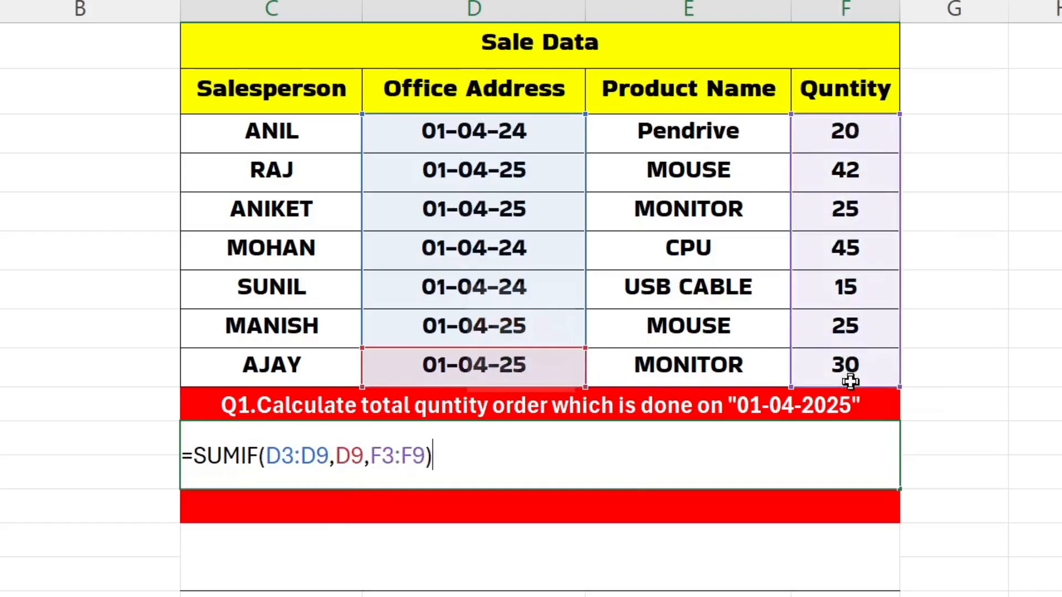
{"action": "key", "text": "Return"}
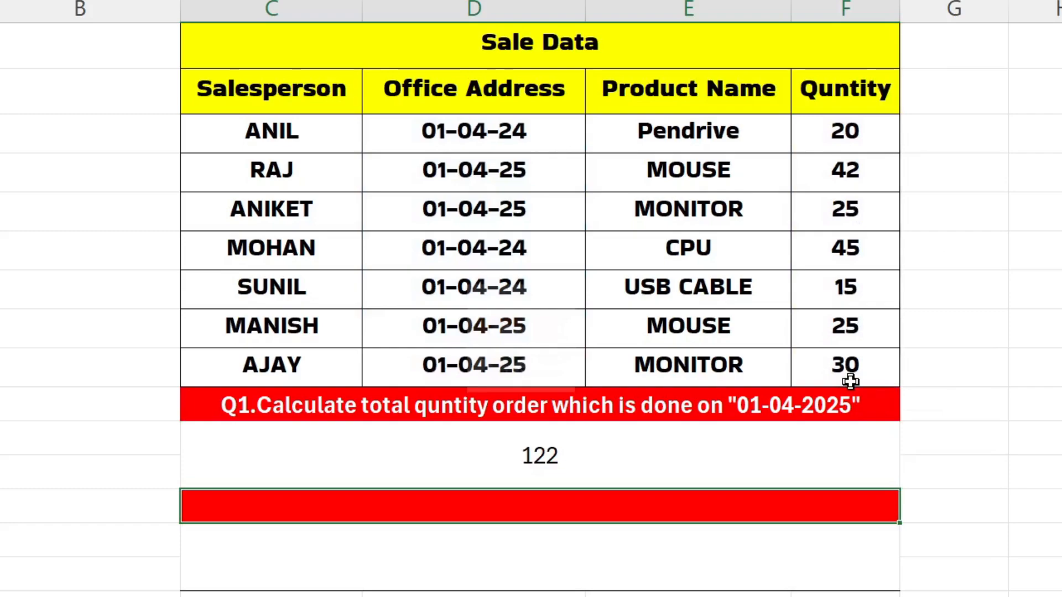
- Cross-check the C11 total by adding the matching quantities in G12 with =F9+F8+F5+F4, and clear G12 again
{"action": "left_click", "coordinate": [556, 449]}
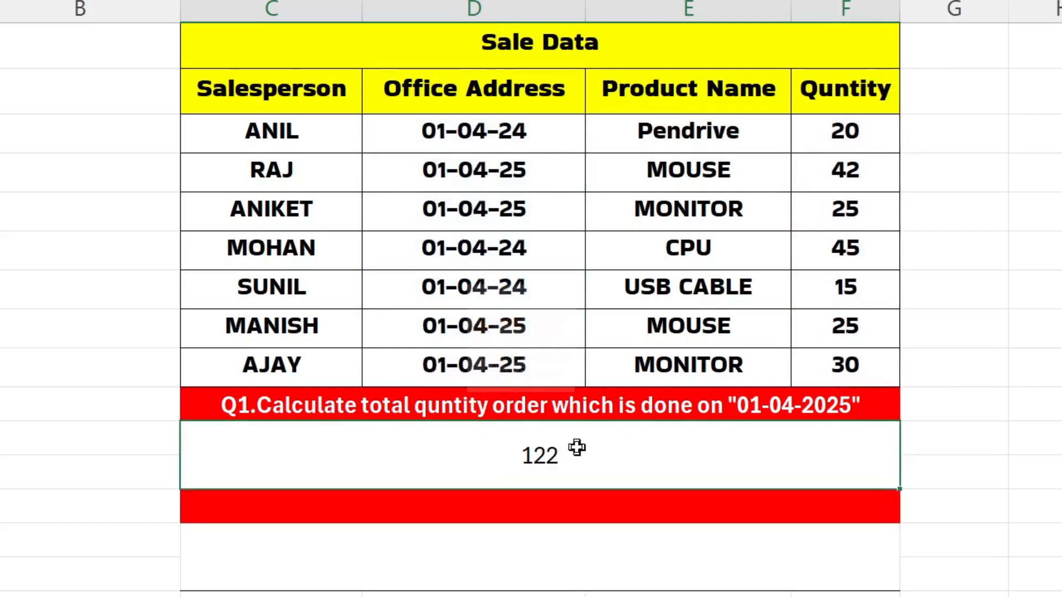
{"action": "left_click", "coordinate": [955, 473]}
{"action": "type", "text": "="}
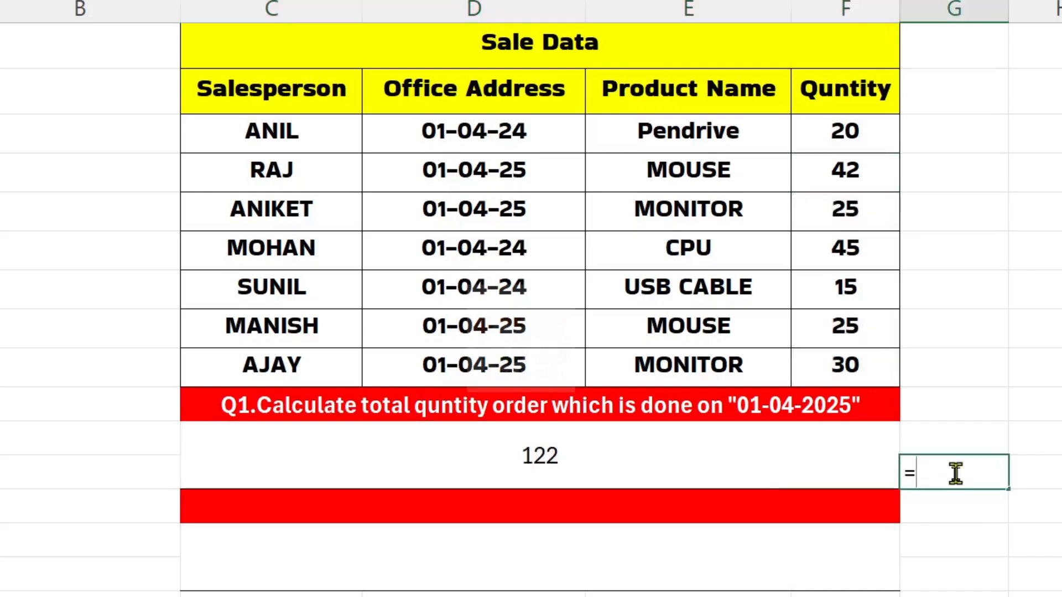
{"action": "left_click", "coordinate": [849, 367]}
{"action": "type", "text": "+"}
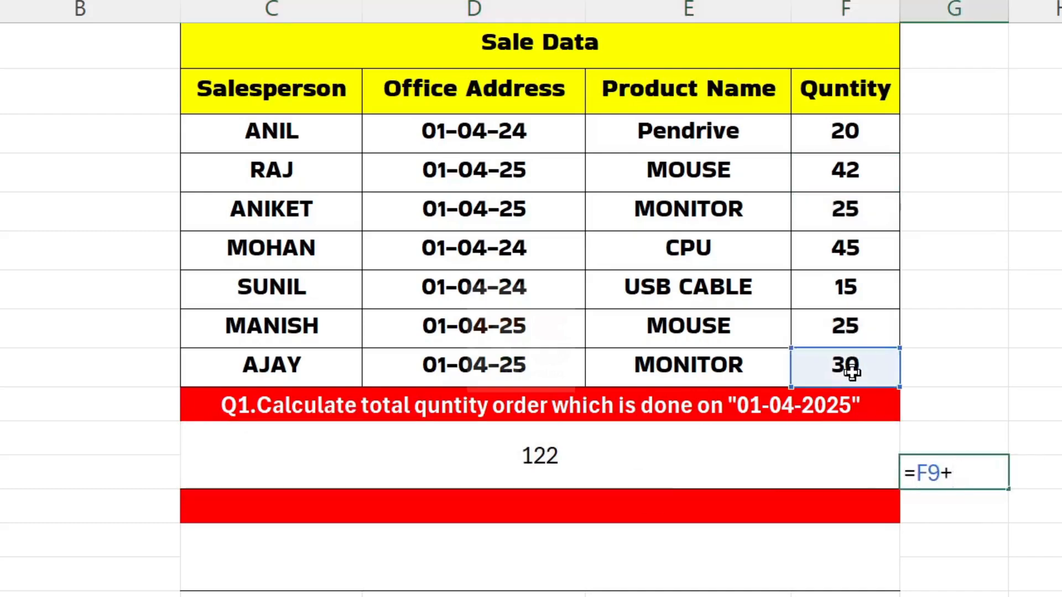
{"action": "left_click", "coordinate": [855, 335]}
{"action": "type", "text": "+"}
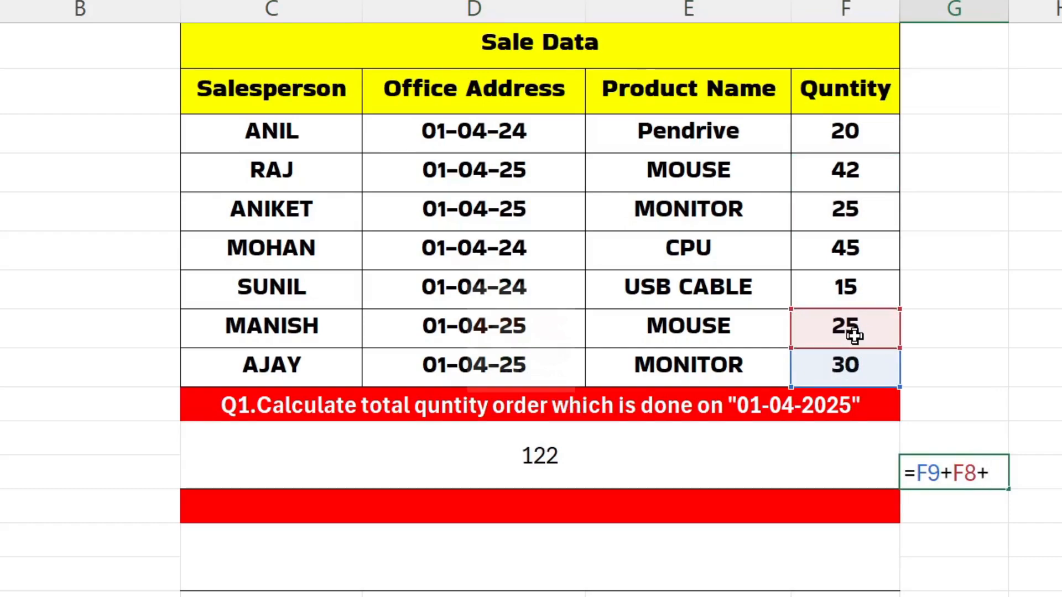
{"action": "left_click", "coordinate": [851, 217]}
{"action": "type", "text": "+"}
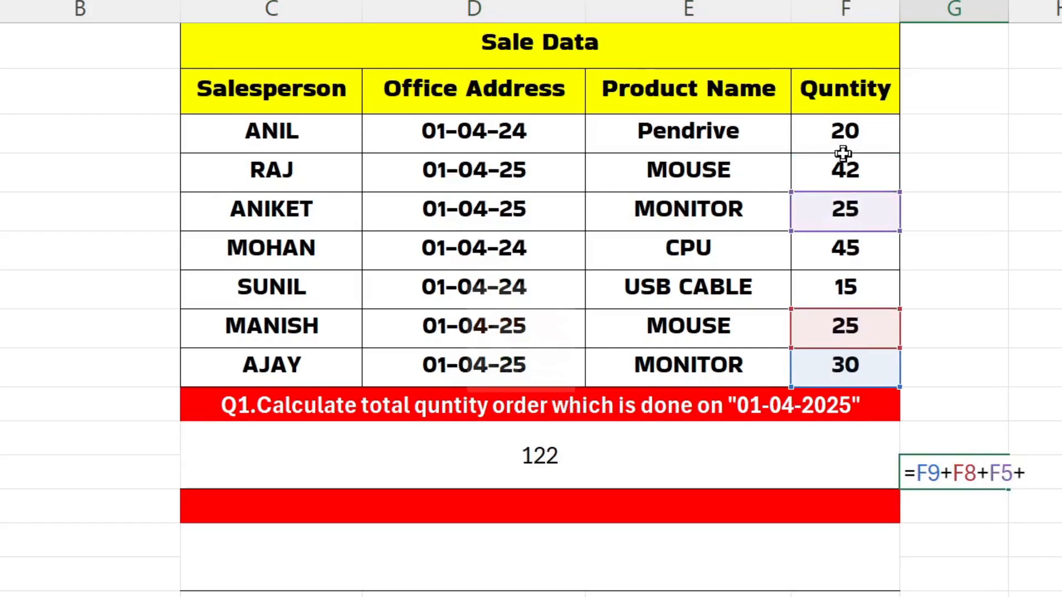
{"action": "left_click", "coordinate": [843, 171]}
{"action": "key", "text": "Return"}
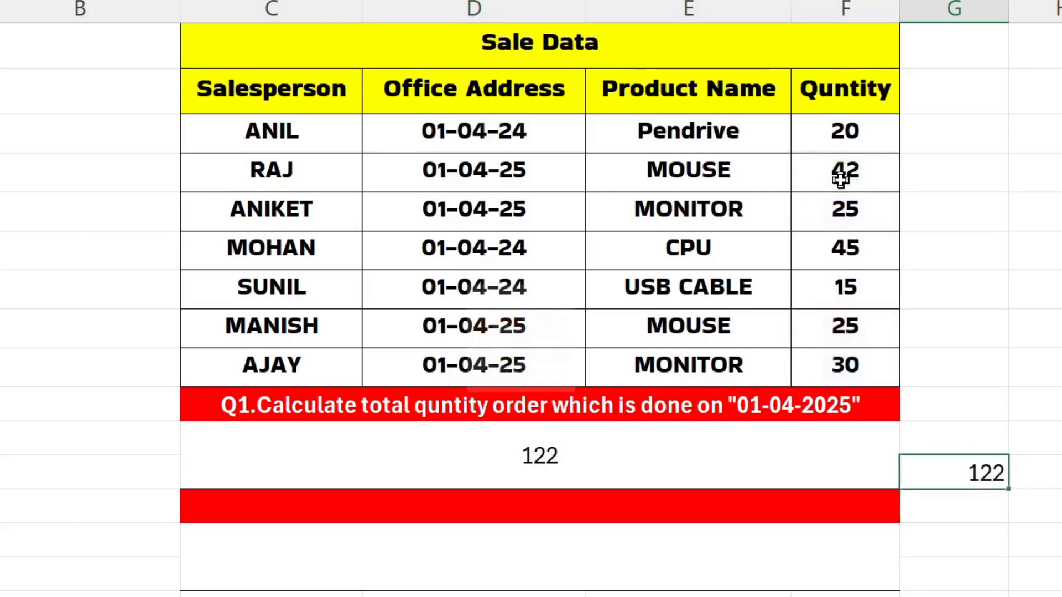
{"action": "key", "text": "Delete"}
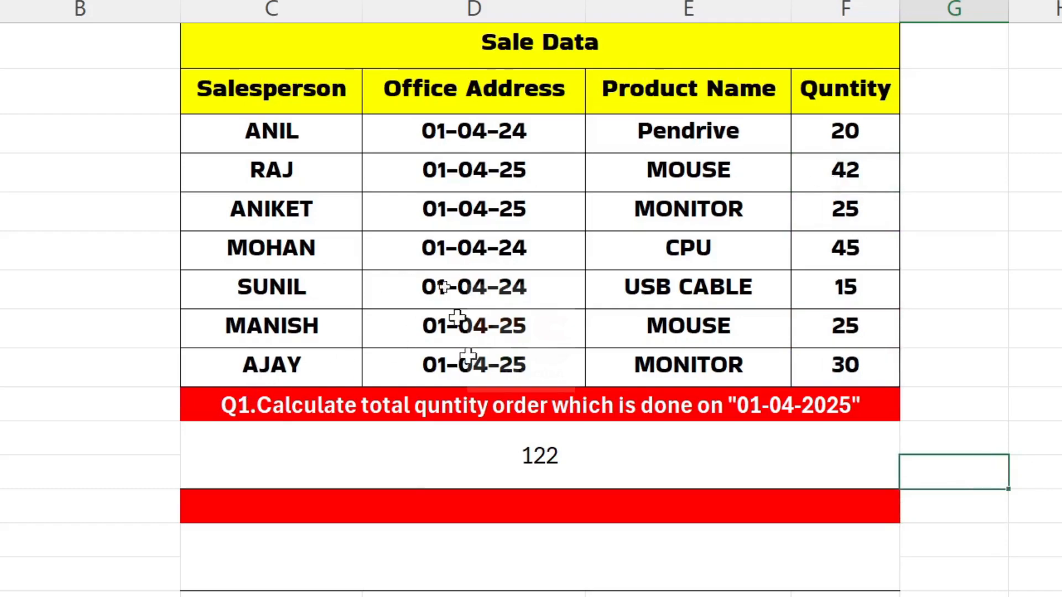
- Set the font colour of the second question heading in C13 to white
{"action": "left_click", "coordinate": [316, 501]}
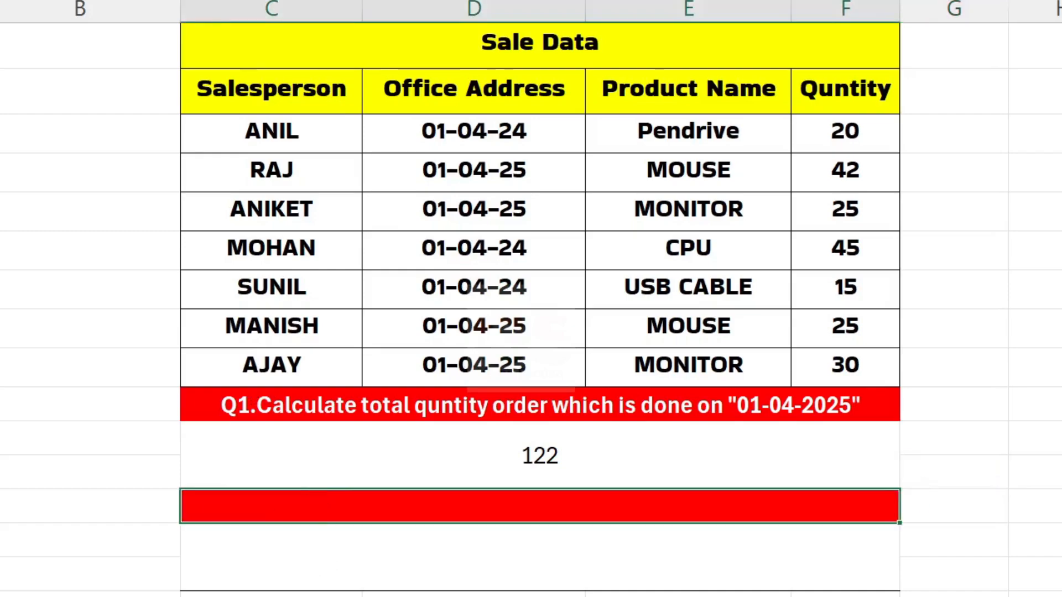
{"action": "left_click", "coordinate": [2, 1]}
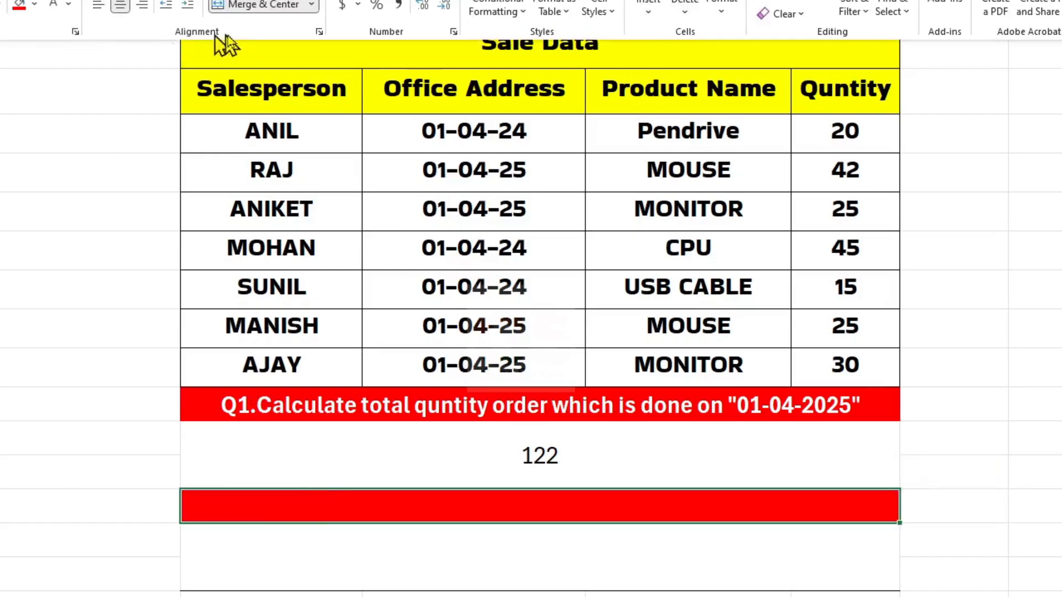
{"action": "left_click", "coordinate": [53, 5]}
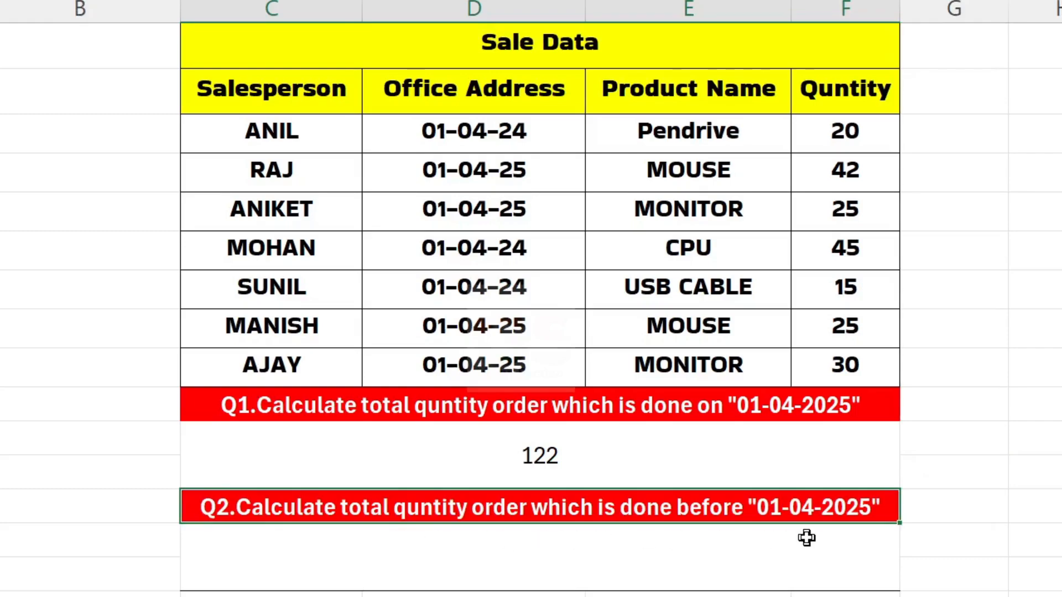
- Answer Q2 in C14 with =SUMIF(D3:D9,"<01-04-2025",F3:F9) to total the quantities ordered before that date
{"action": "left_click", "coordinate": [664, 555]}
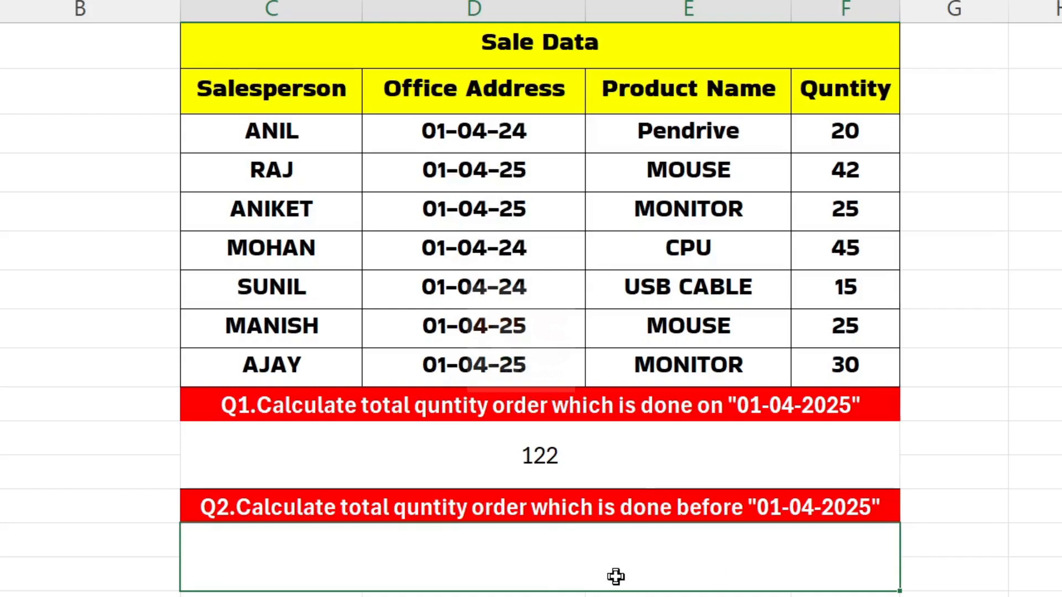
{"action": "type", "text": "=S"}
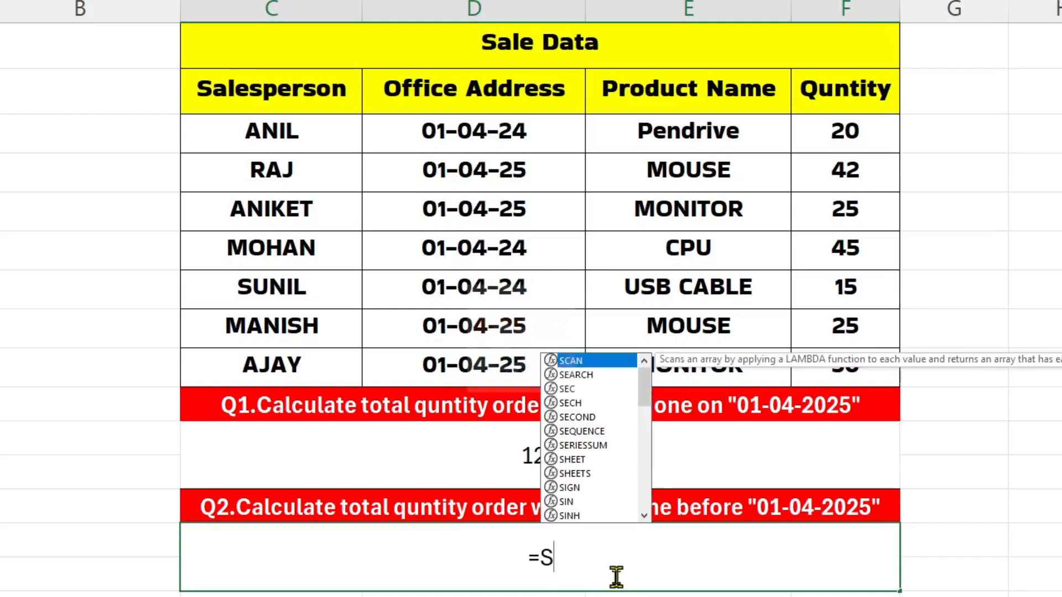
{"action": "type", "text": "UMIF("}
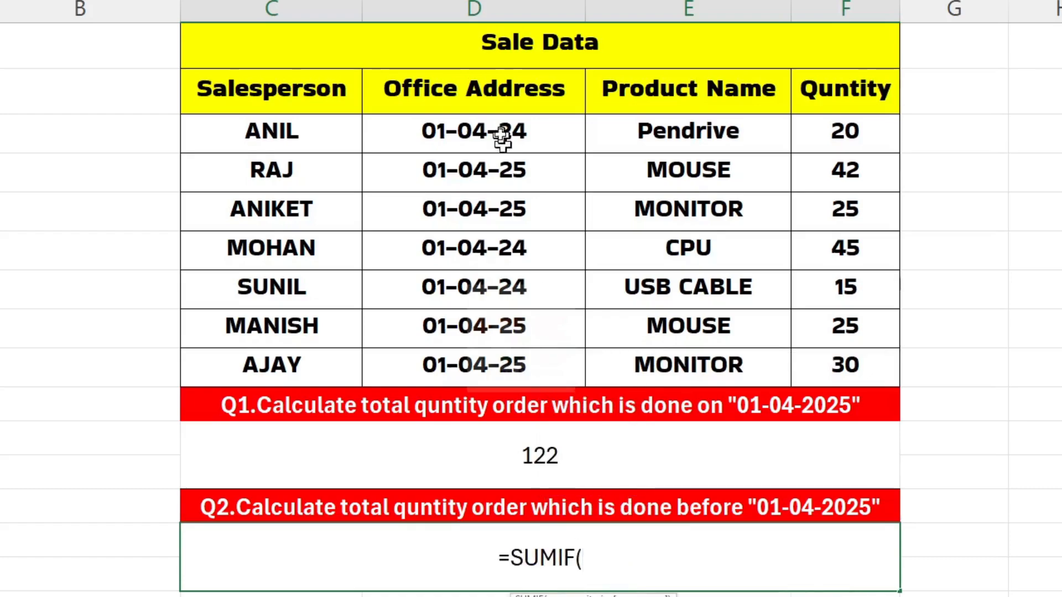
{"action": "left_click_drag", "start_coordinate": [499, 140], "coordinate": [530, 364]}
{"action": "type", "text": ","}
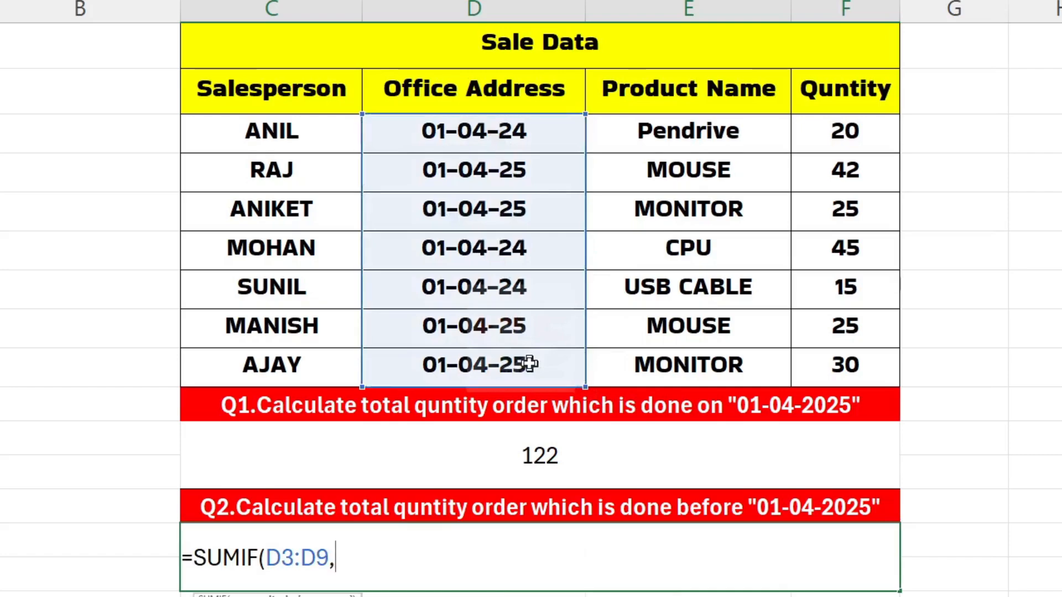
{"action": "type", "text": "\""}
{"action": "type", "text": "<01"}
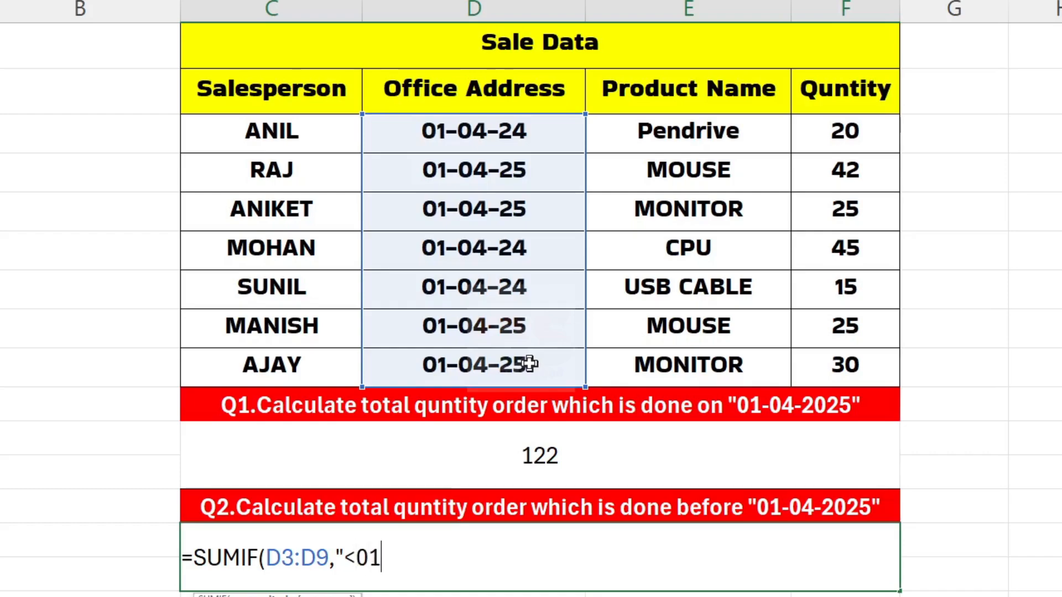
{"action": "type", "text": "-04-2025"}
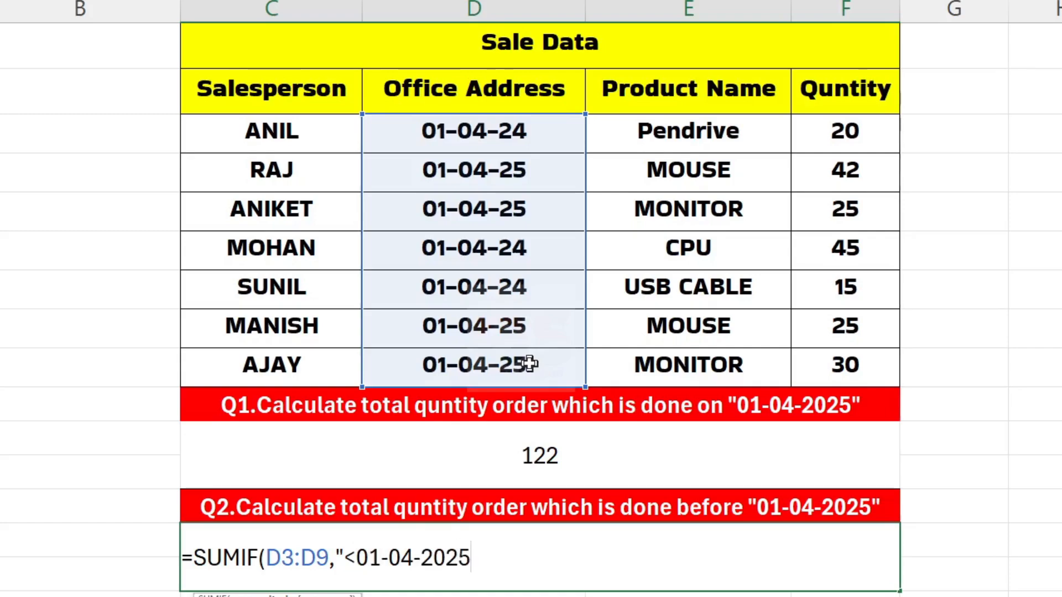
{"action": "type", "text": "\","}
{"action": "left_click_drag", "start_coordinate": [868, 132], "coordinate": [867, 351]}
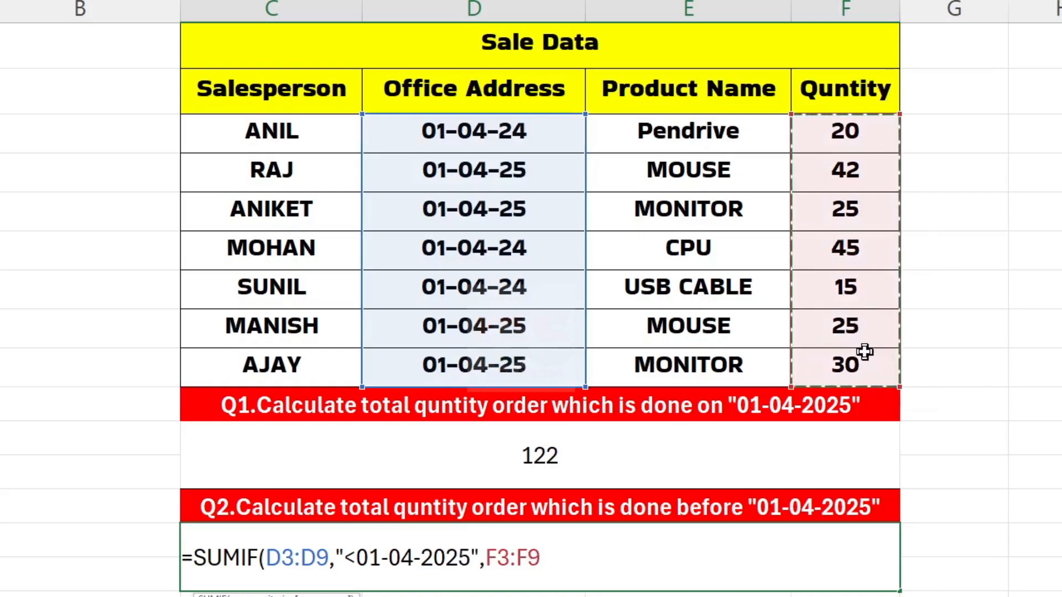
{"action": "type", "text": ")"}
{"action": "key", "text": "Return"}
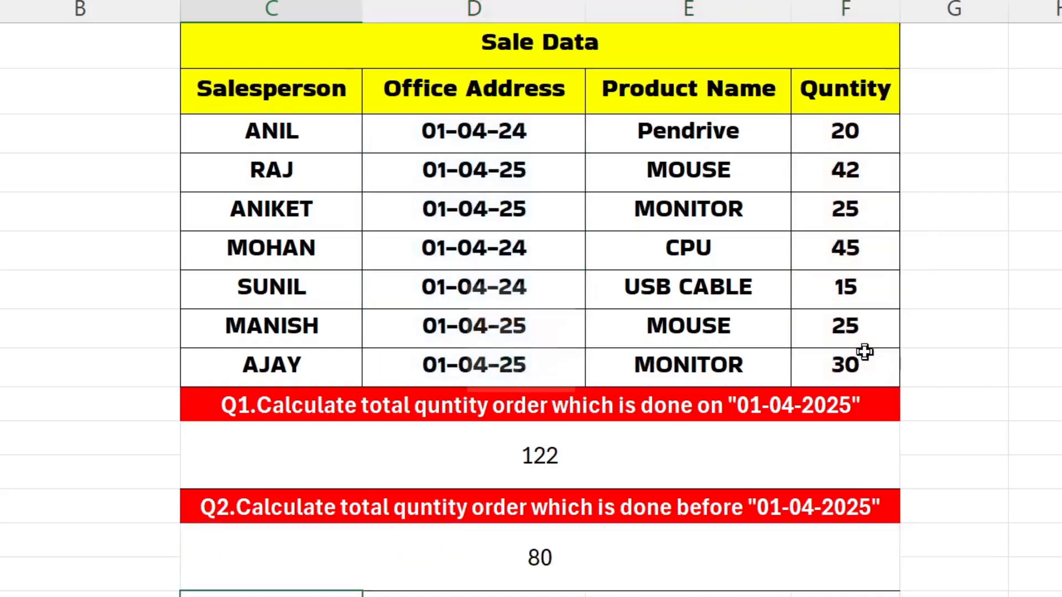
{"action": "key", "text": "Up"}
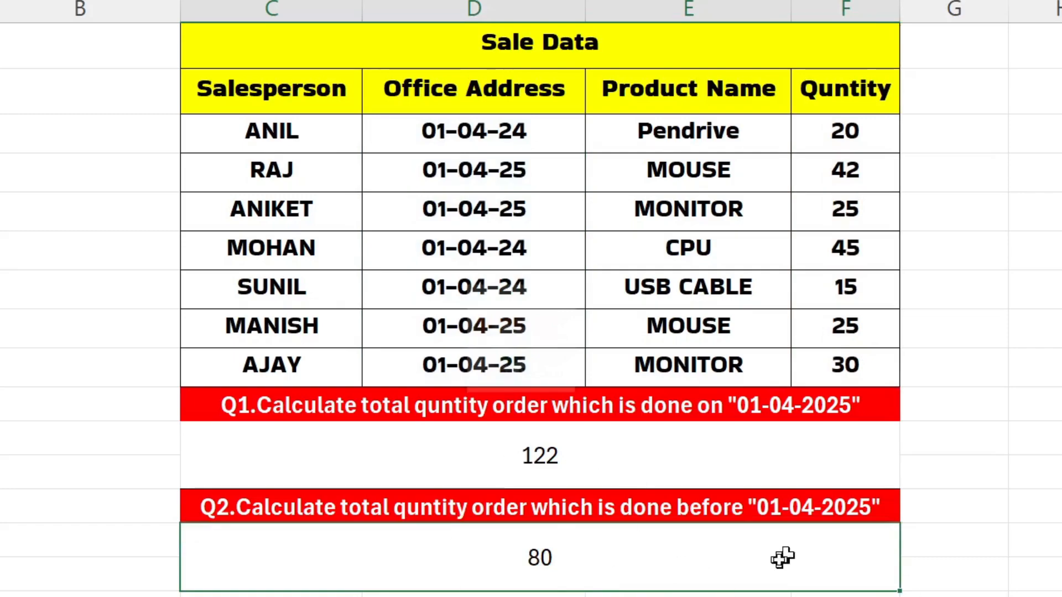
- Cross-check the C14 total by adding the matching quantities in G14 with =F3+F6+F7, and clear G14 again
{"action": "left_click", "coordinate": [976, 544]}
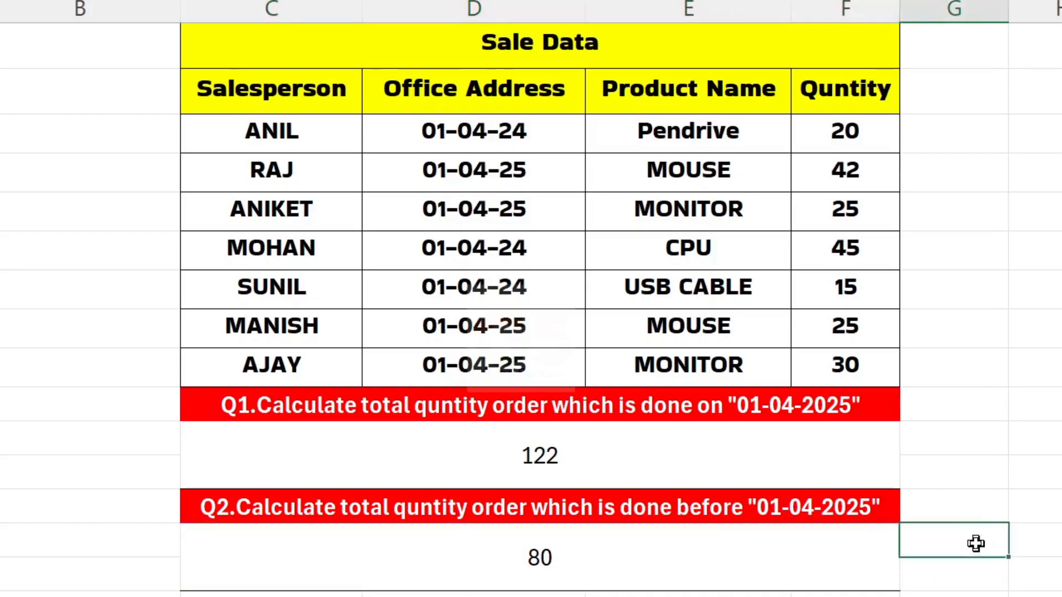
{"action": "type", "text": "="}
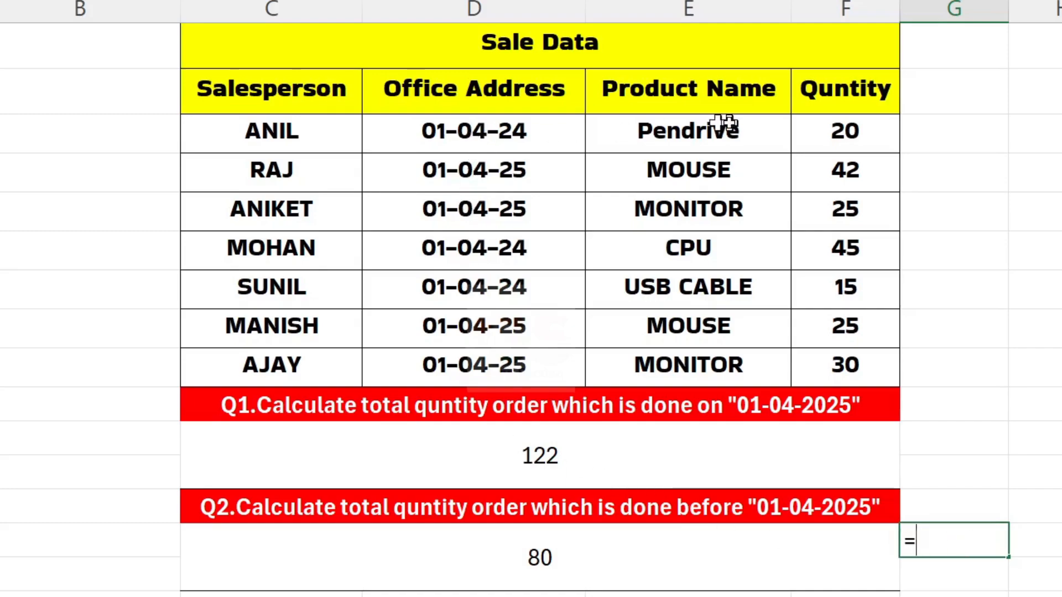
{"action": "left_click", "coordinate": [826, 132]}
{"action": "type", "text": "+"}
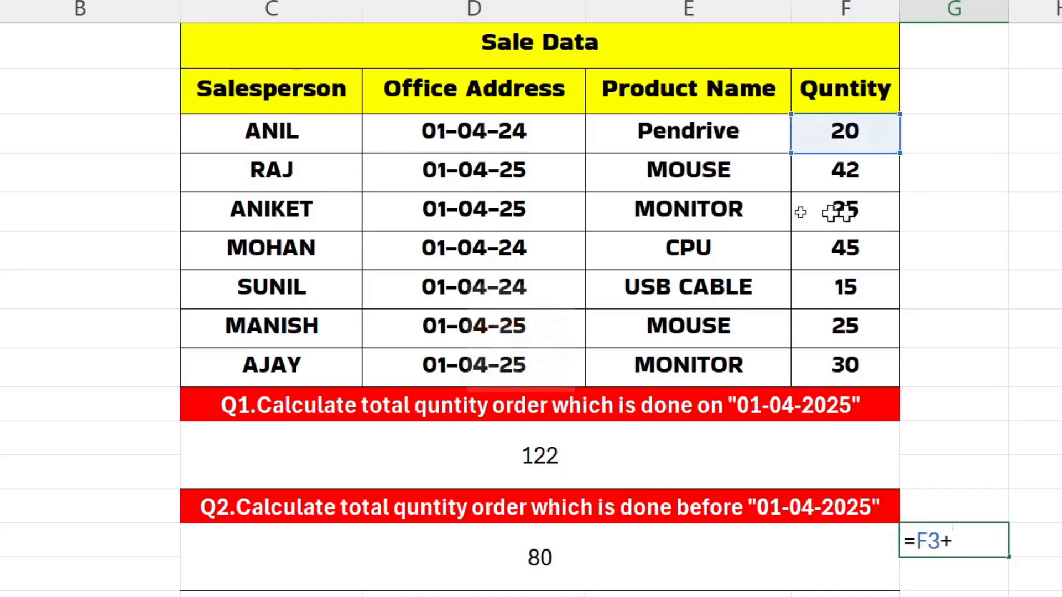
{"action": "left_click", "coordinate": [872, 249]}
{"action": "type", "text": "+"}
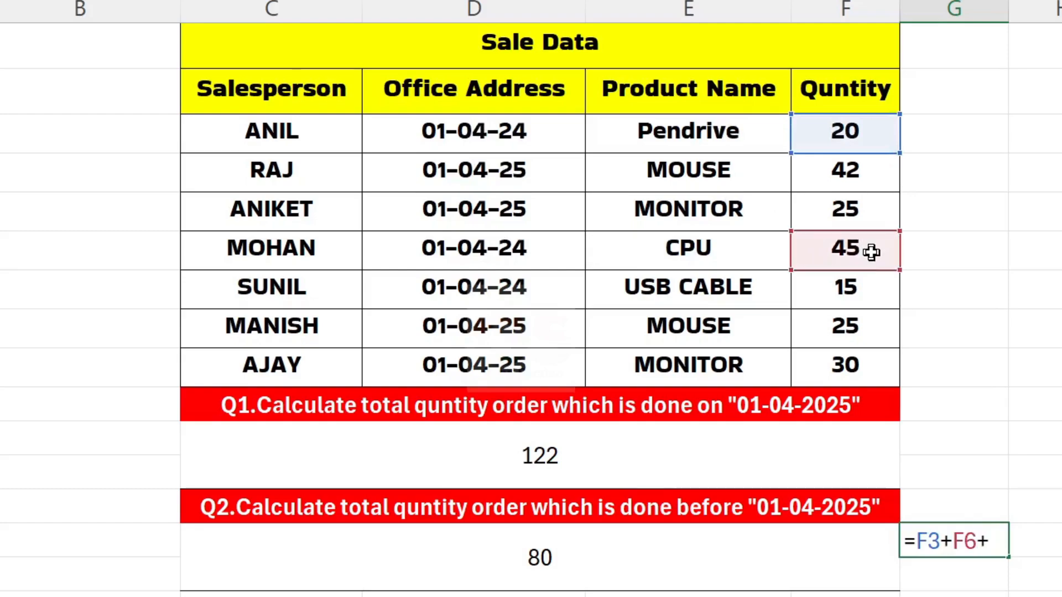
{"action": "left_click", "coordinate": [870, 291]}
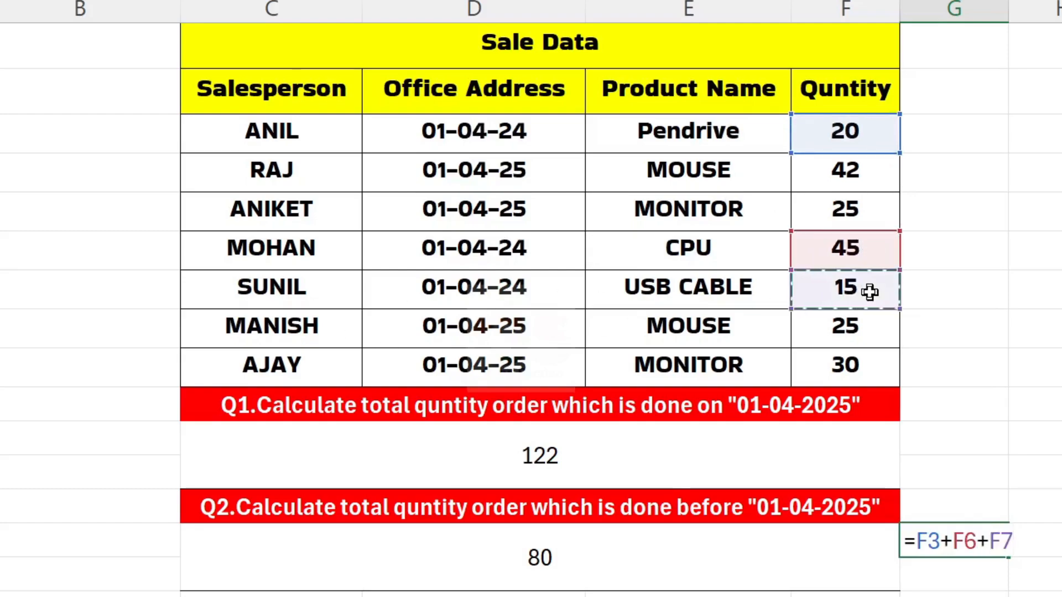
{"action": "key", "text": "Return"}
{"action": "key", "text": "Up"}
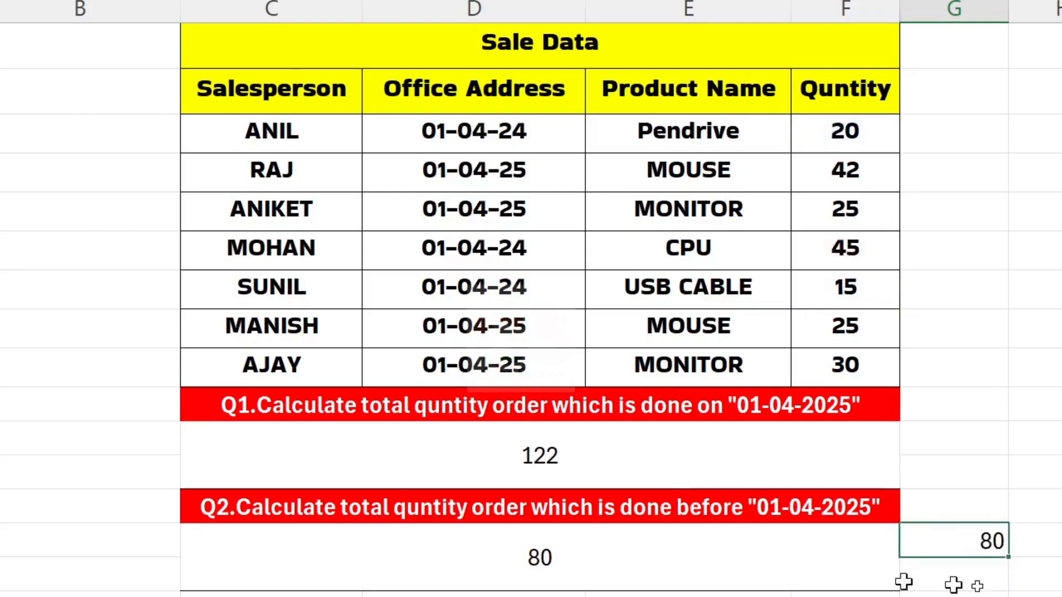
{"action": "key", "text": "Delete"}
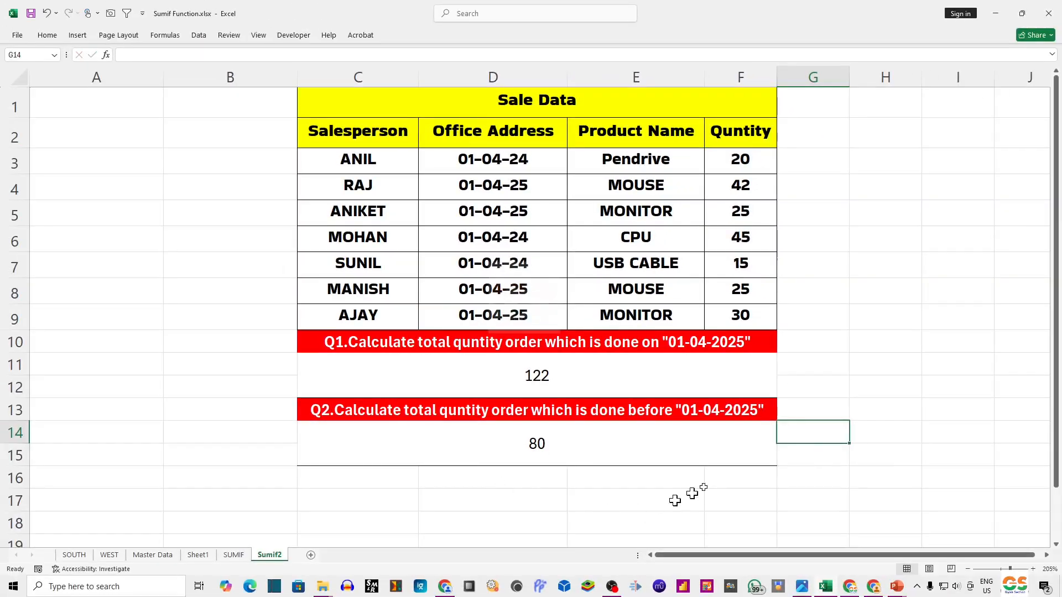
- Switch to the Photos app and view the image "SUMIF Function Detail Explain In hindi Gyansection.png" slightly enlarged
{"action": "left_click", "coordinate": [801, 587]}
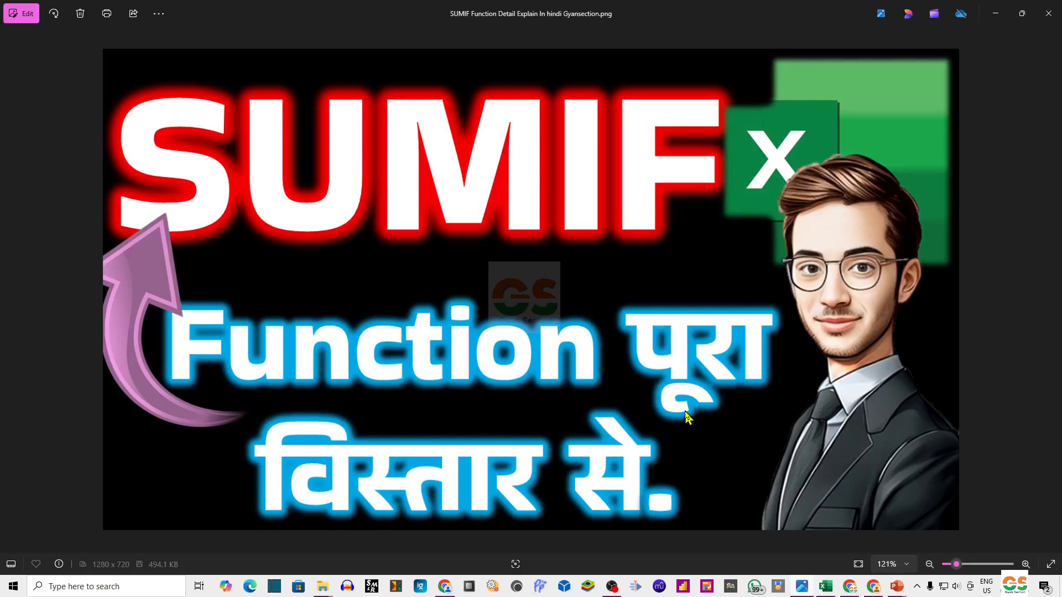
{"action": "scroll", "coordinate": [686, 412], "scroll_direction": "up", "scroll_amount": 2}
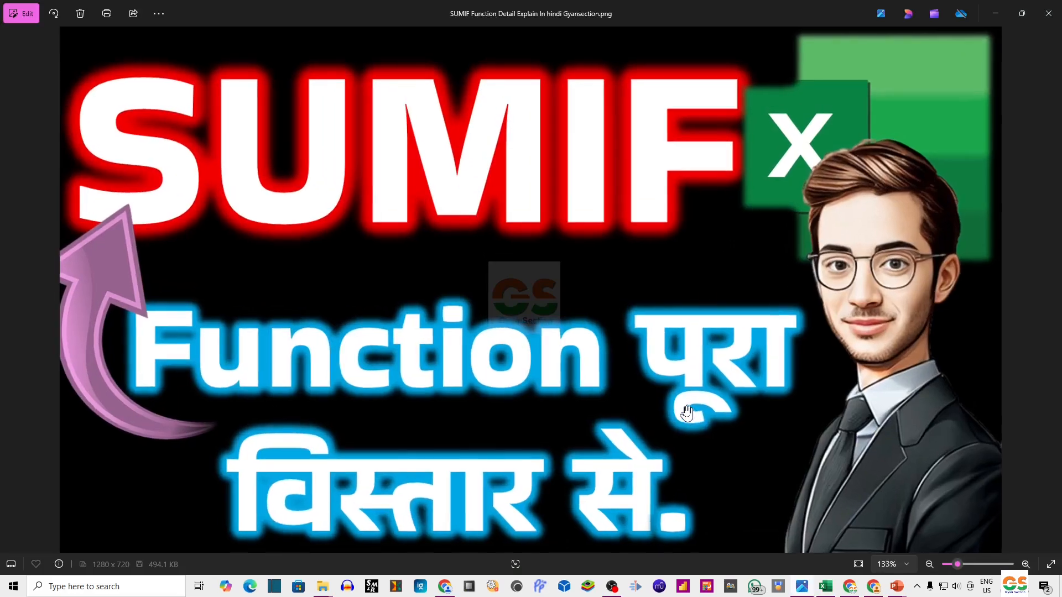